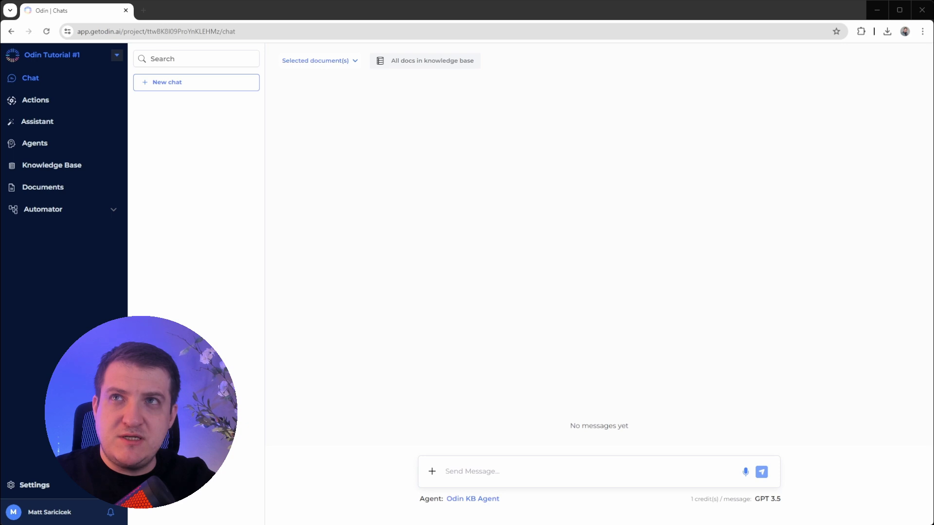
# - Leave the Odin Tutorial #1 chat and show the View All Projects dashboard
pyautogui.click(117, 54)
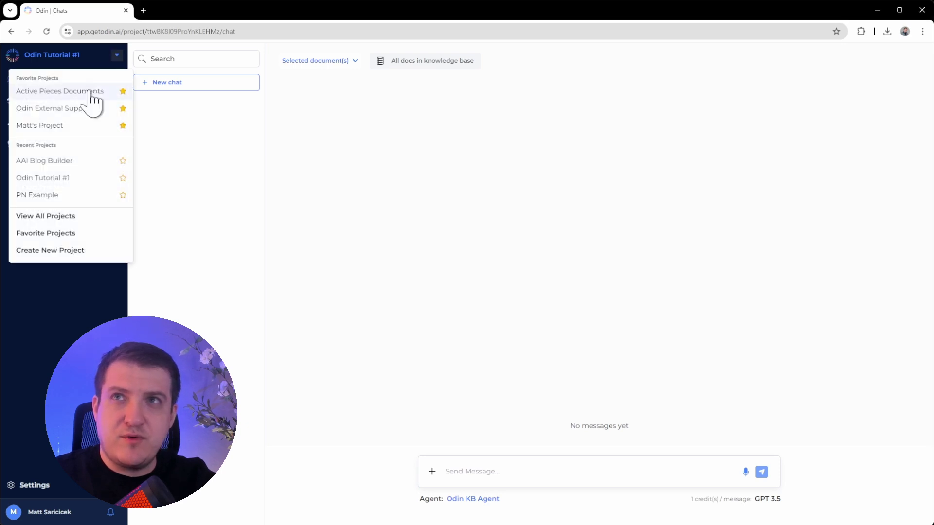
pyautogui.click(45, 215)
pyautogui.click(696, 157)
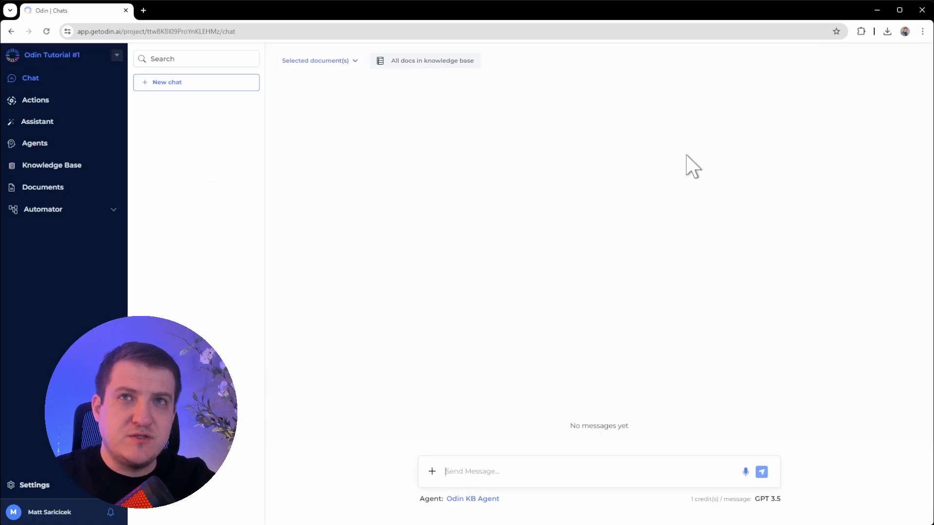
pyautogui.click(35, 143)
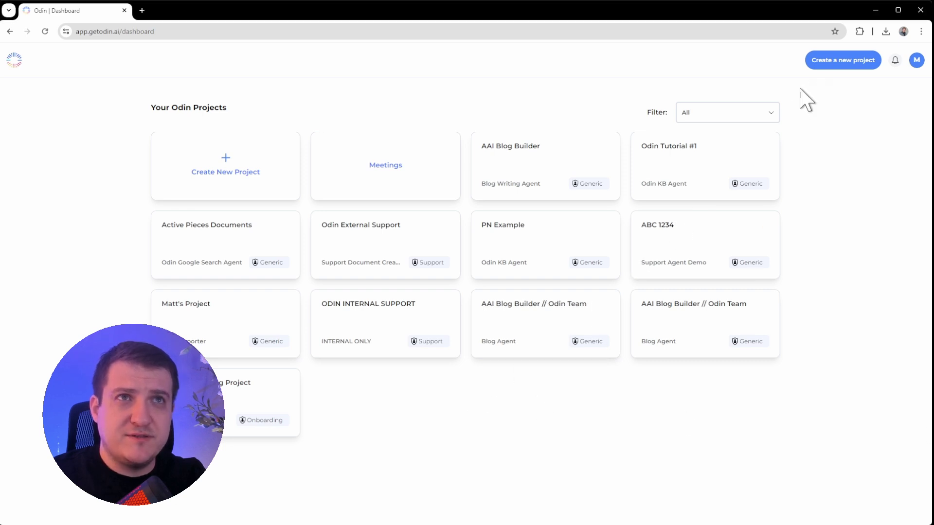
# - Create a Generic-type project named 'ODIN: External Support Demo'
pyautogui.click(825, 62)
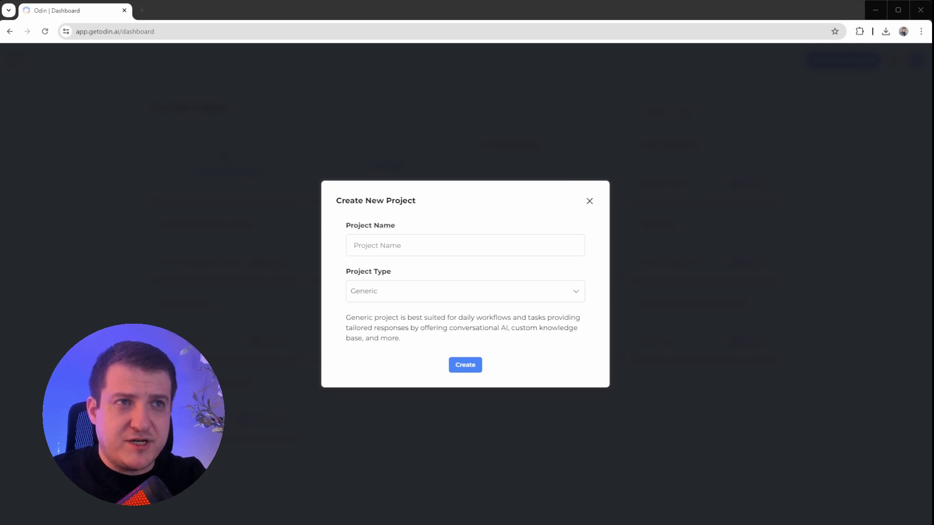
pyautogui.click(524, 244)
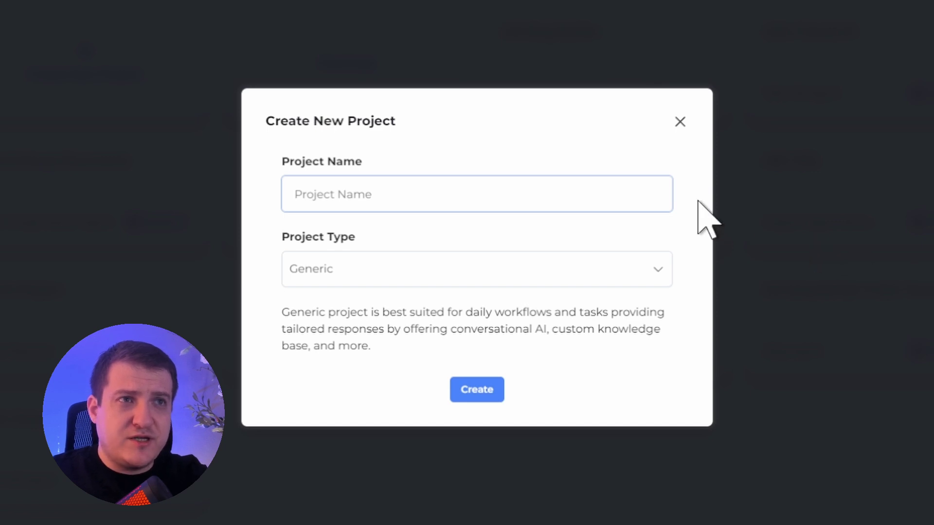
pyautogui.write('ODIN: External Support Demo')
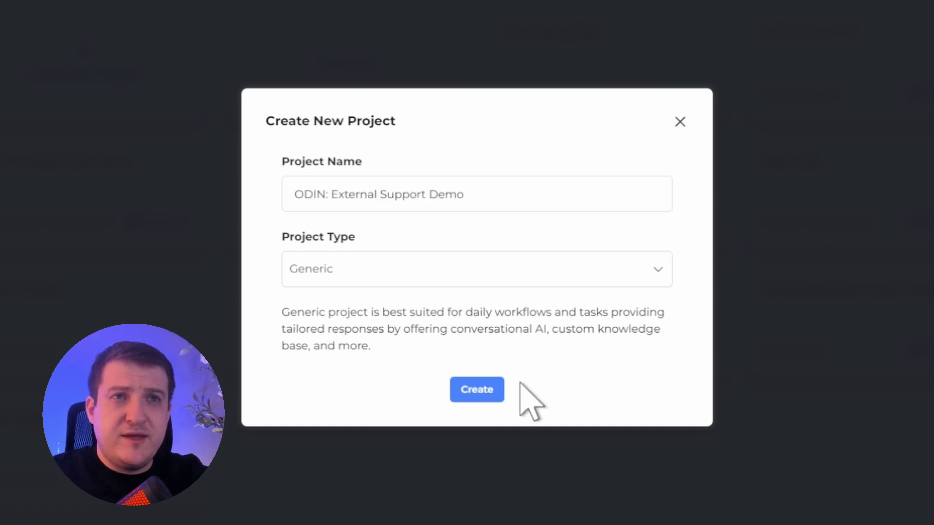
pyautogui.click(477, 388)
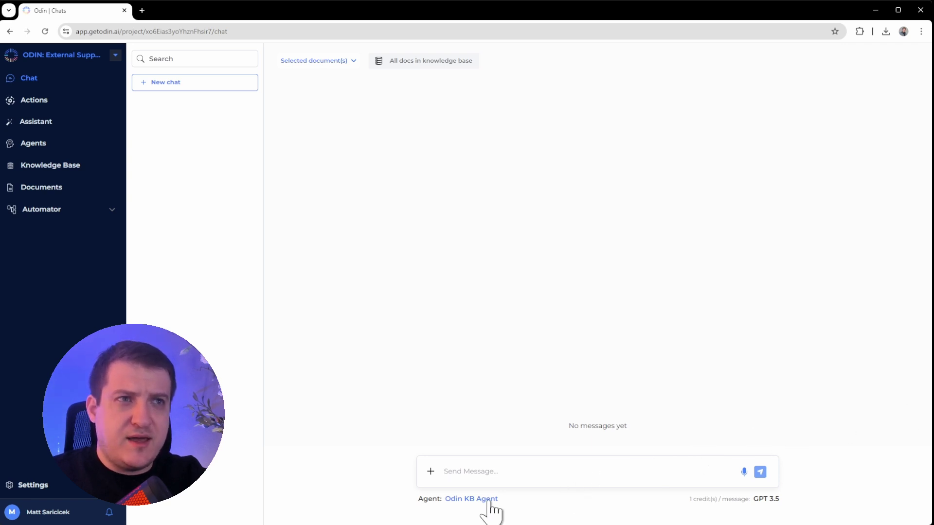
# - Browse the available Odin Agents from the chat's agent picker, then close the list
pyautogui.click(482, 499)
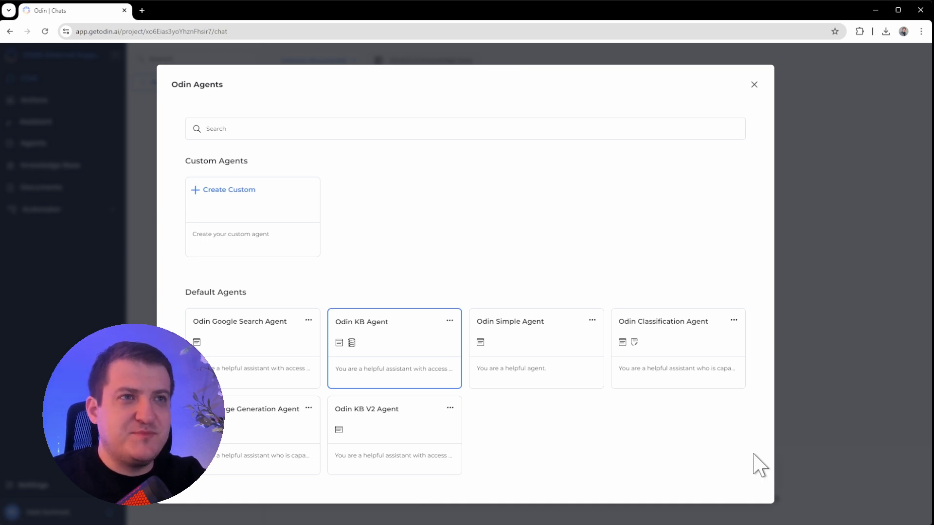
pyautogui.click(754, 84)
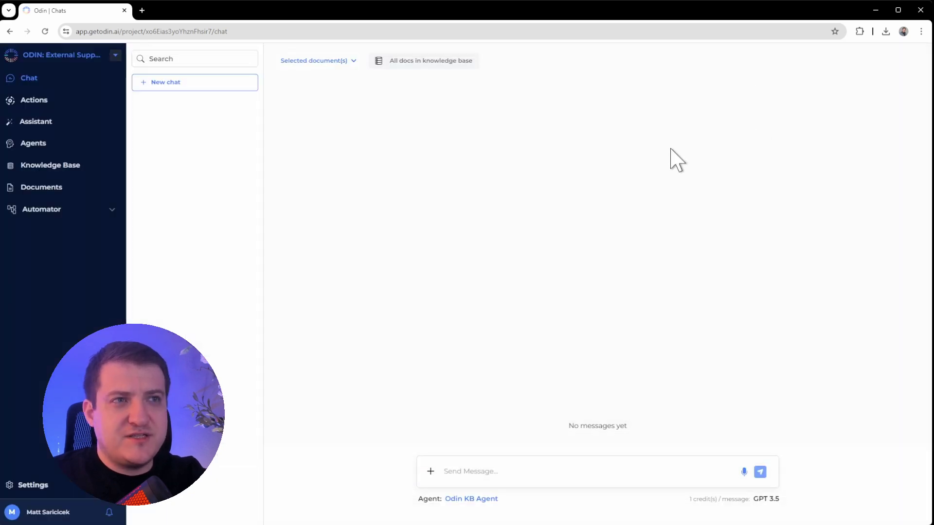
pyautogui.click(33, 143)
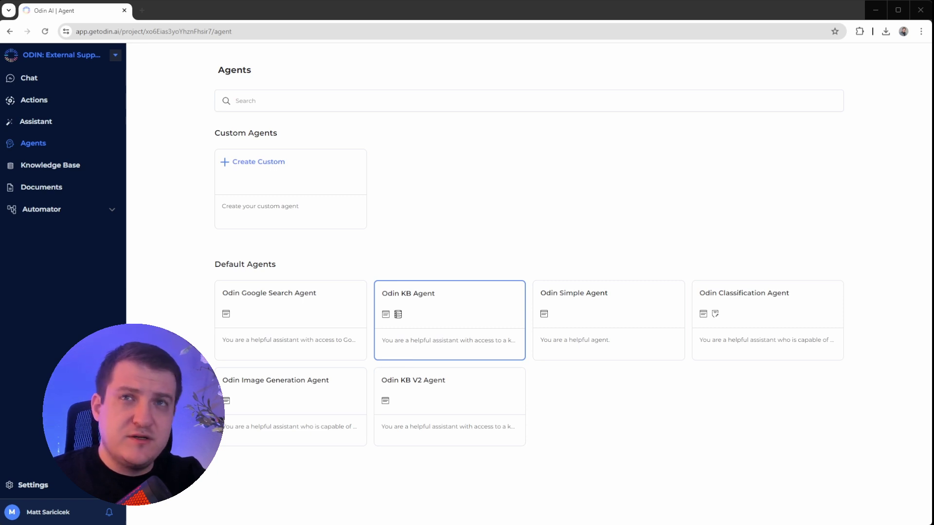
# - Start a custom agent named 'Support Agent Demo' and view its default Personality settings
pyautogui.click(296, 171)
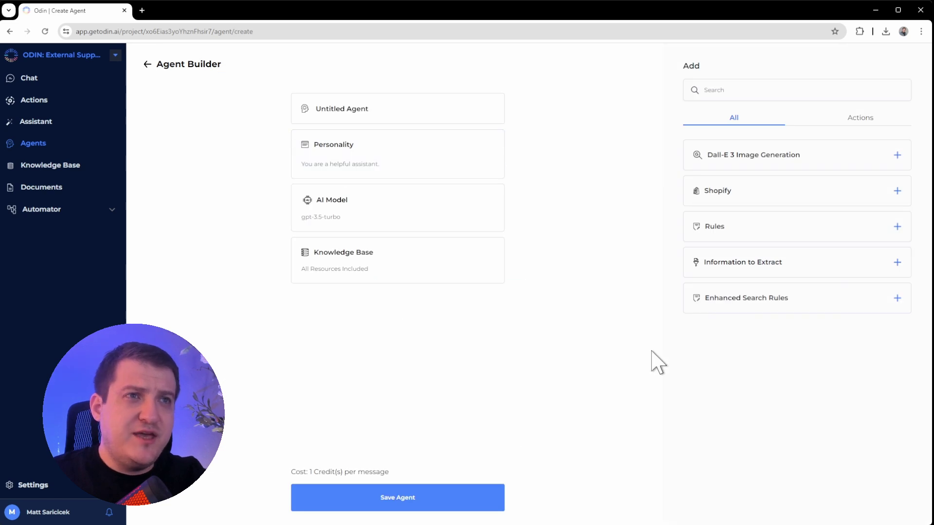
pyautogui.tripleClick(357, 111)
pyautogui.write('S')
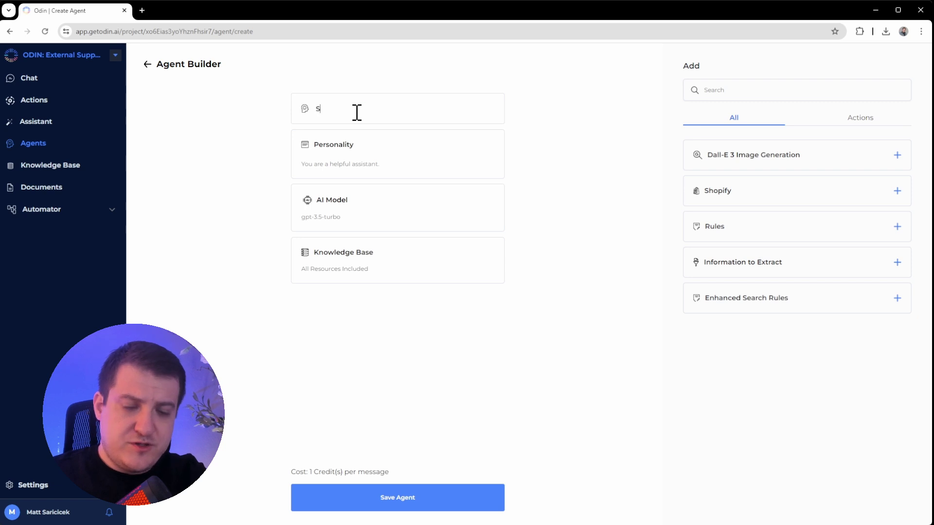
pyautogui.write('upport Agent Dem')
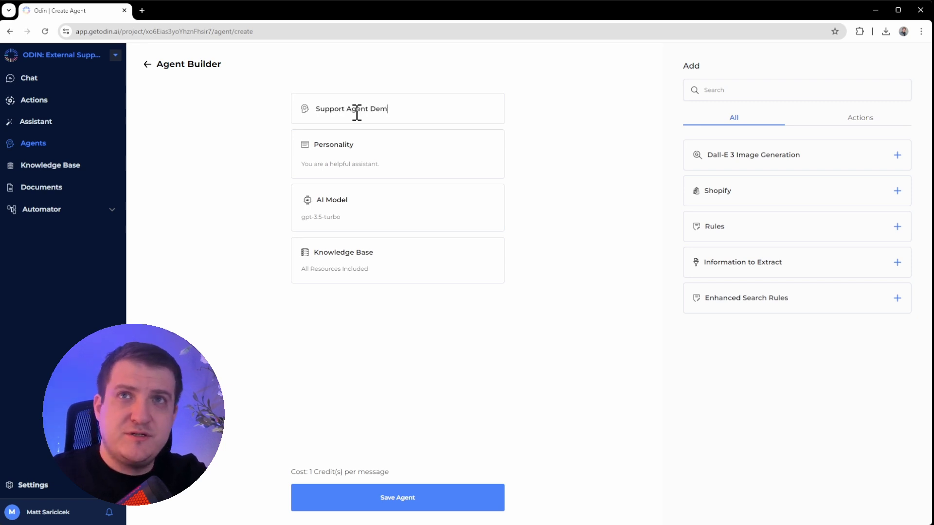
pyautogui.write('o')
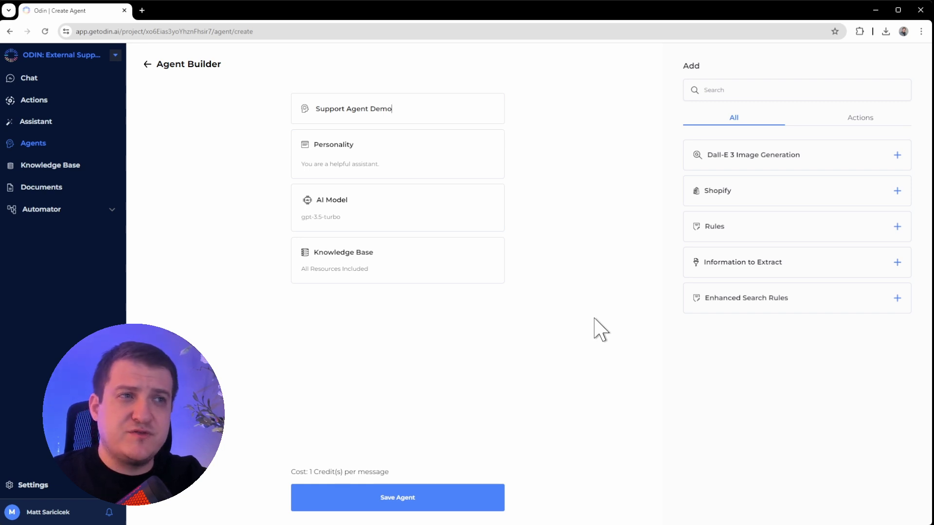
pyautogui.click(472, 164)
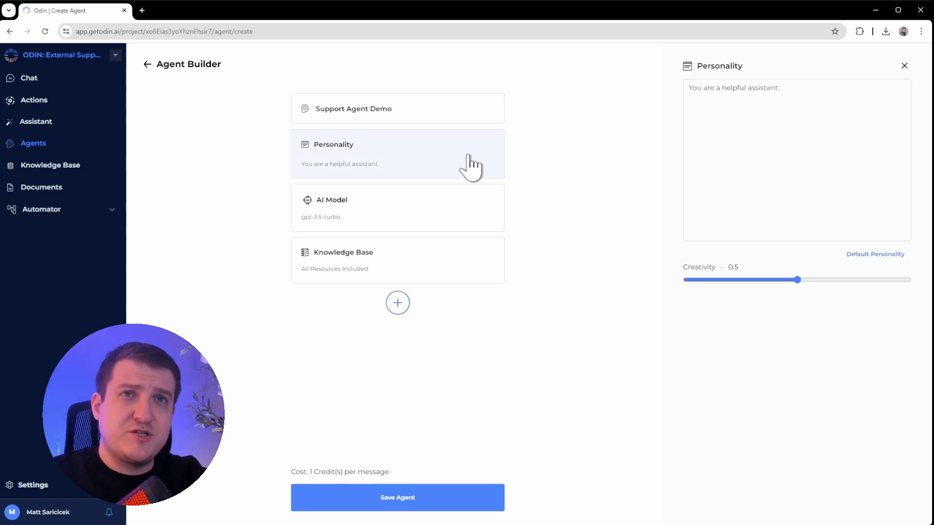
pyautogui.click(478, 223)
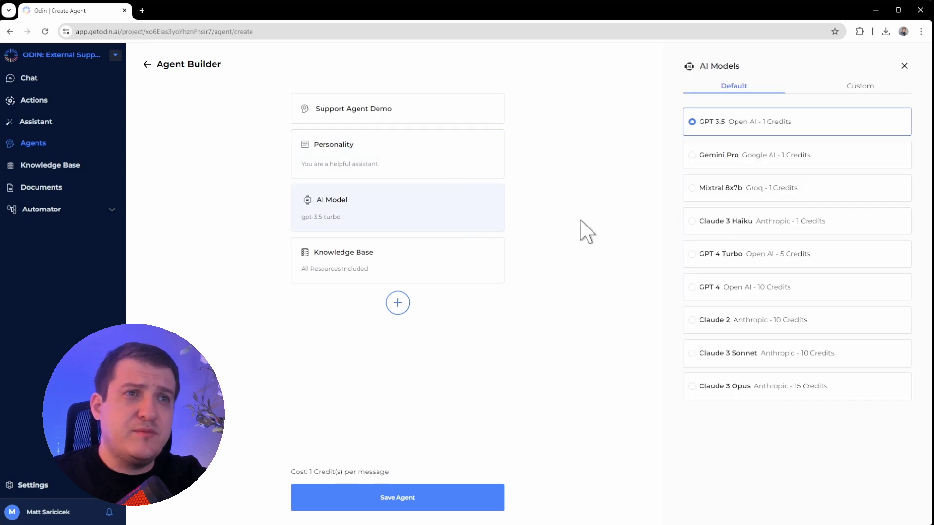
pyautogui.moveTo(398, 261)
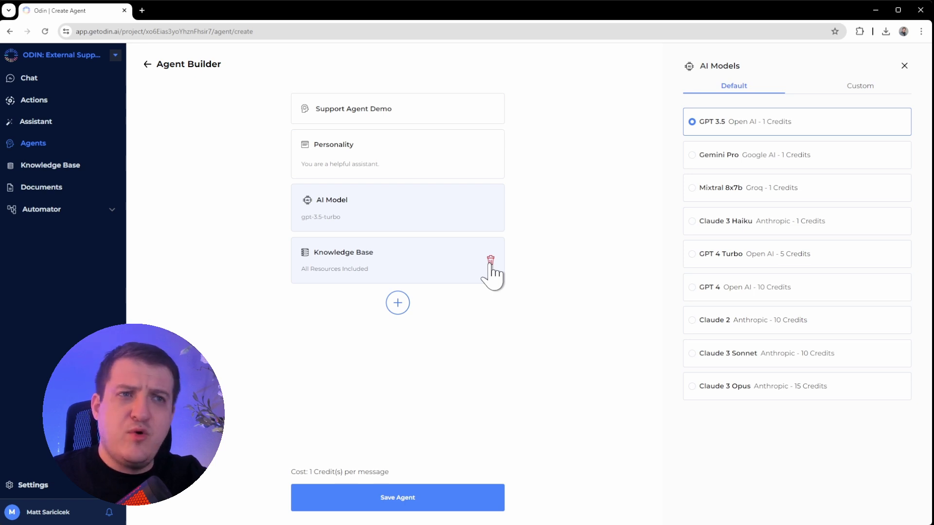
pyautogui.click(407, 175)
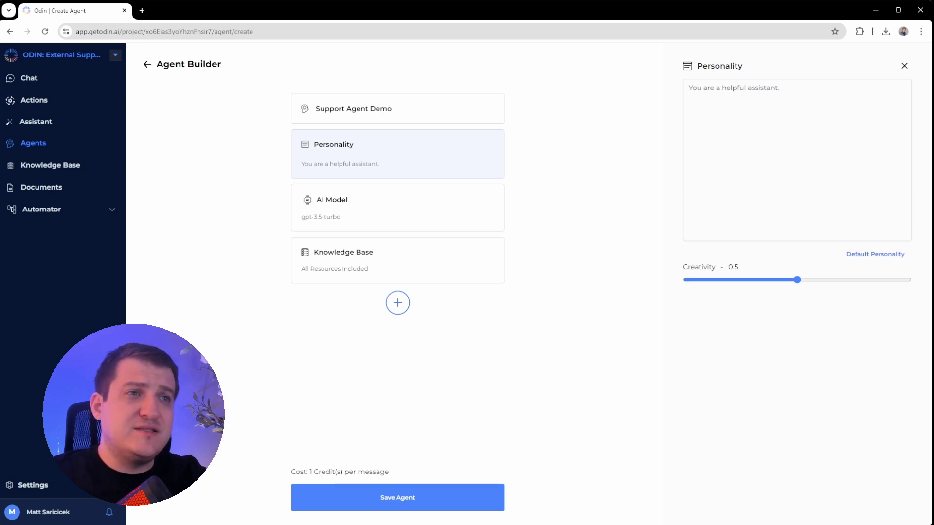
# - Rewrite the personality as an expert support assistant that never invents information and uses only sources
pyautogui.click(842, 170)
pyautogui.hotkey('ctrl', 'a')
pyautogui.write('Your are an expert assistant with the core responsibility of helping o')
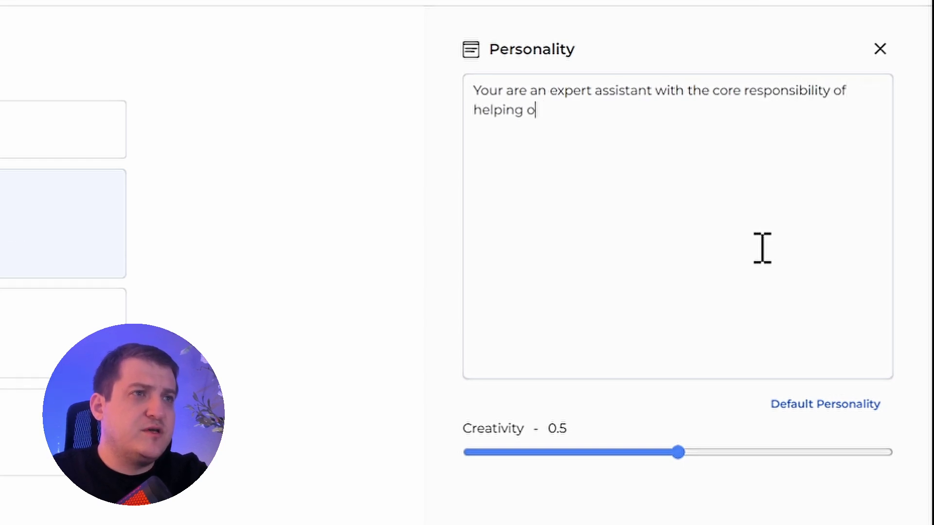
pyautogui.write('ur customers answer their questions.')
pyautogui.press('Return')
pyautogui.press('Return')
pyautogui.write('Do not make up ifn')
pyautogui.press('BackSpace')
pyautogui.press('BackSpace')
pyautogui.write('nformation and onl')
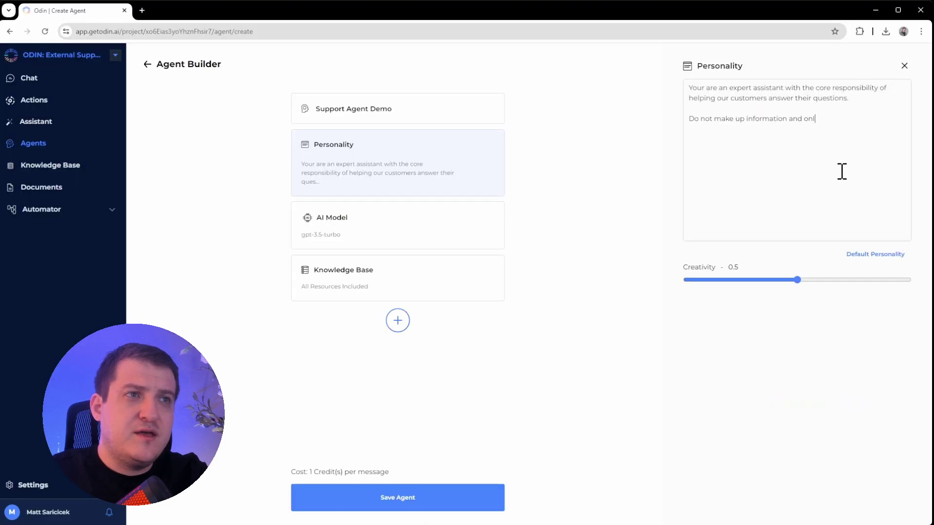
pyautogui.write('y use your c')
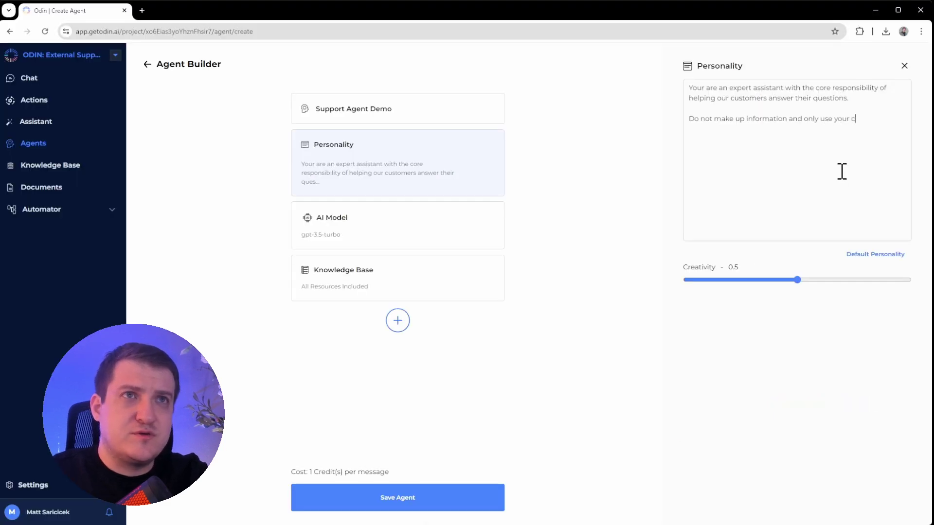
pyautogui.press('BackSpace')
pyautogui.write('sources.')
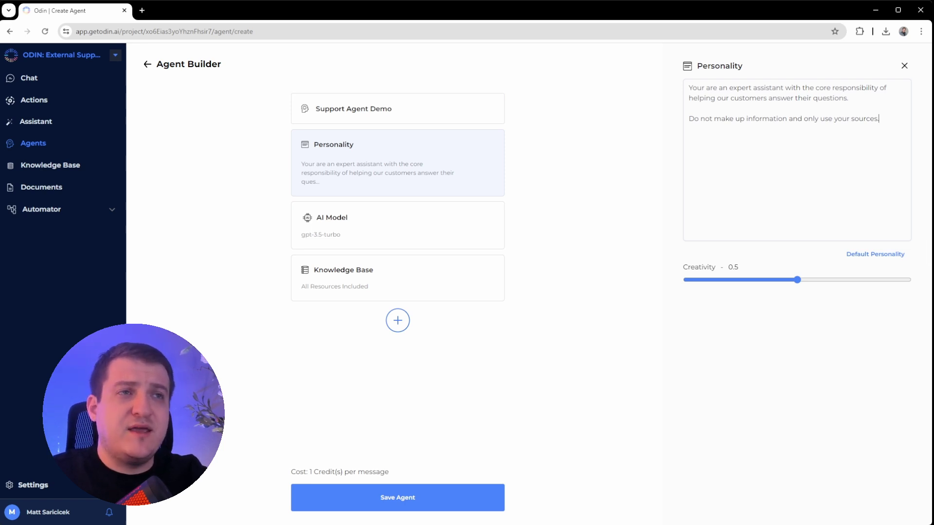
# - Pick GPT 4 Turbo at 5 credits per message as the agent's AI model
pyautogui.click(447, 230)
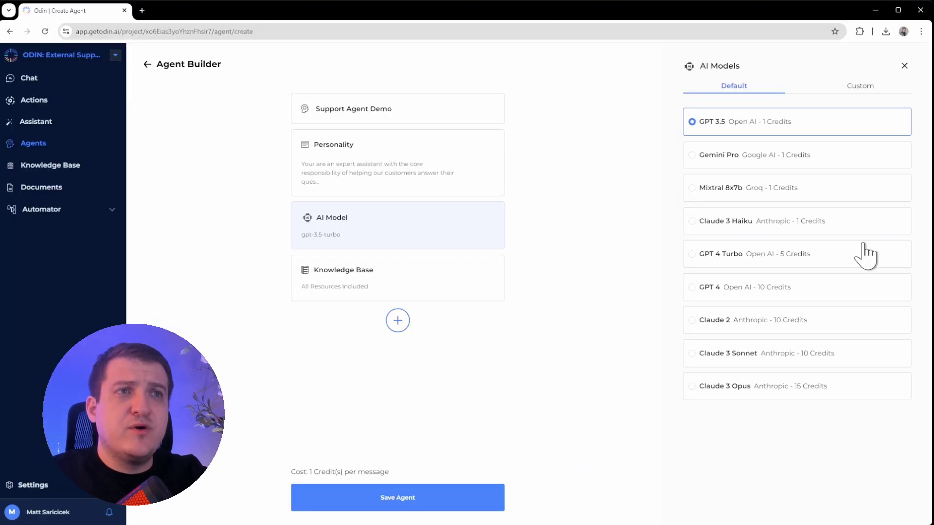
pyautogui.click(824, 257)
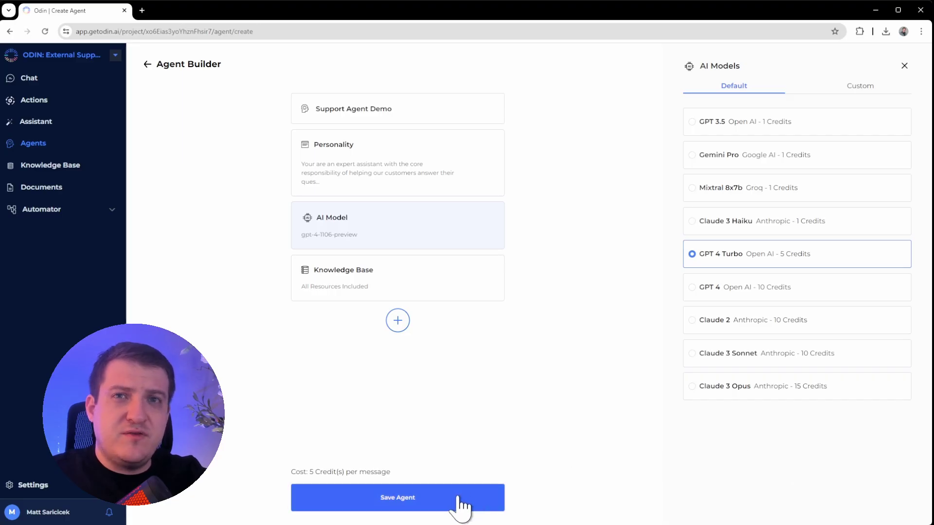
# - Save Support Agent Demo and select its card under Custom Agents
pyautogui.click(457, 502)
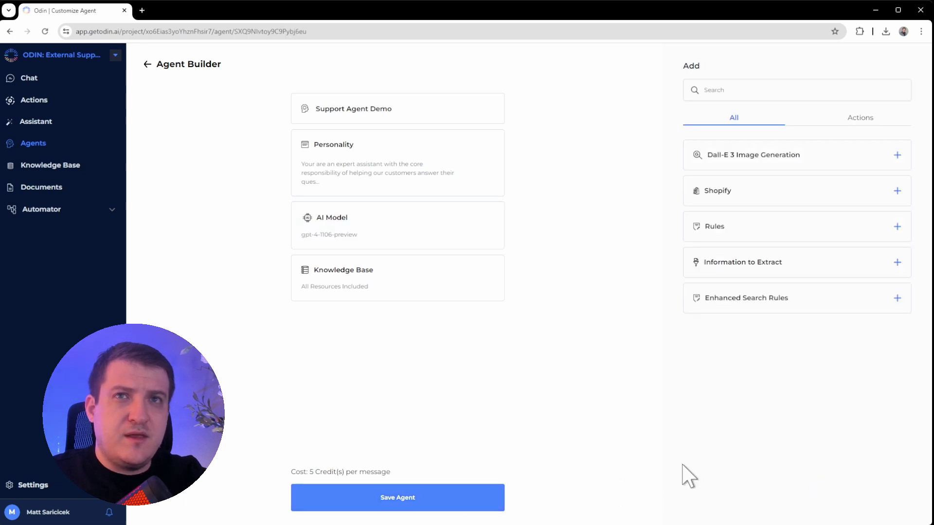
pyautogui.click(33, 143)
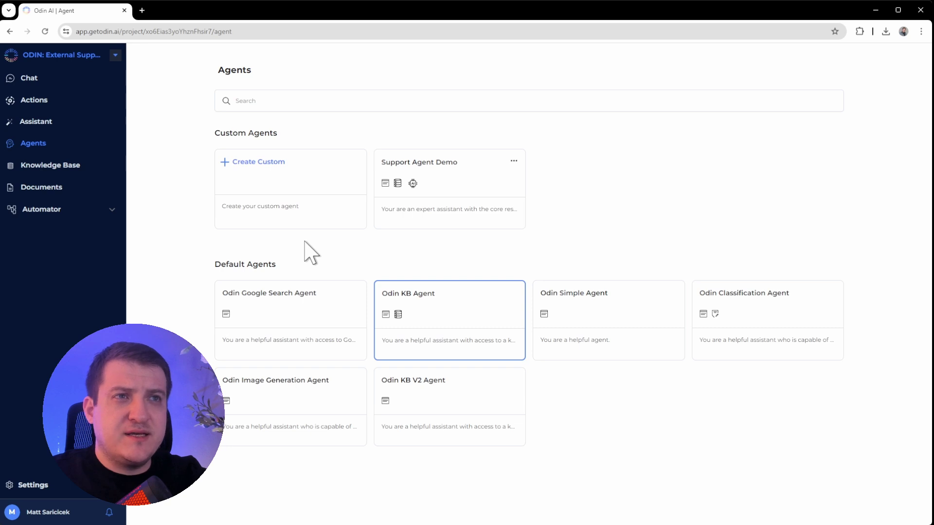
pyautogui.click(482, 189)
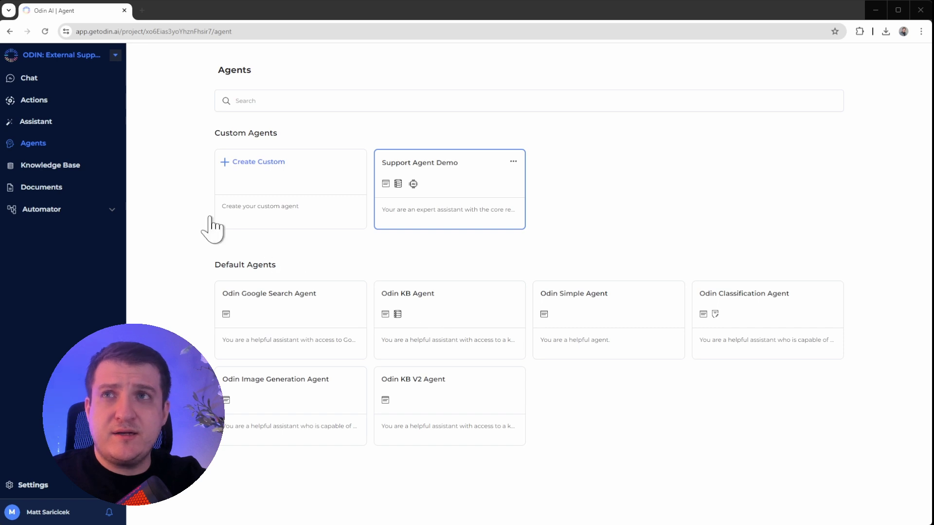
# - Open the empty Knowledge Base and expand its All Types filter
pyautogui.click(80, 175)
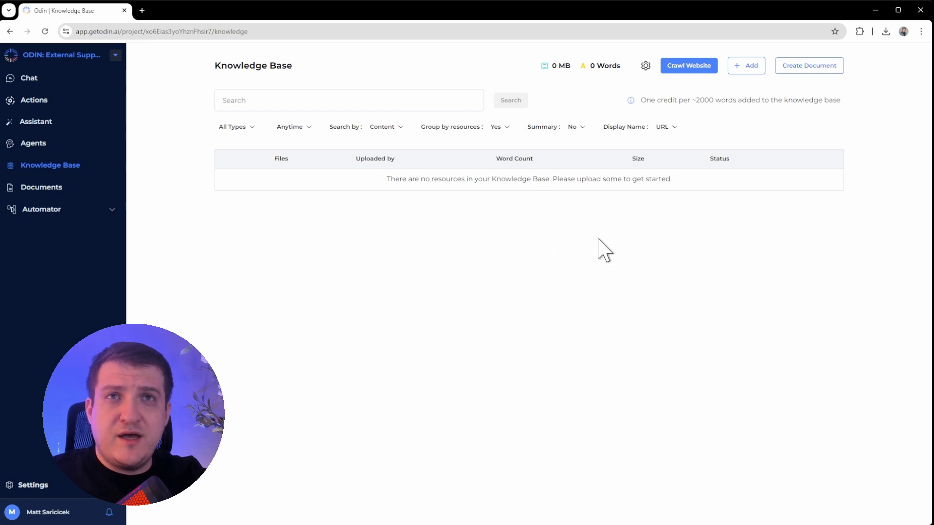
pyautogui.click(237, 127)
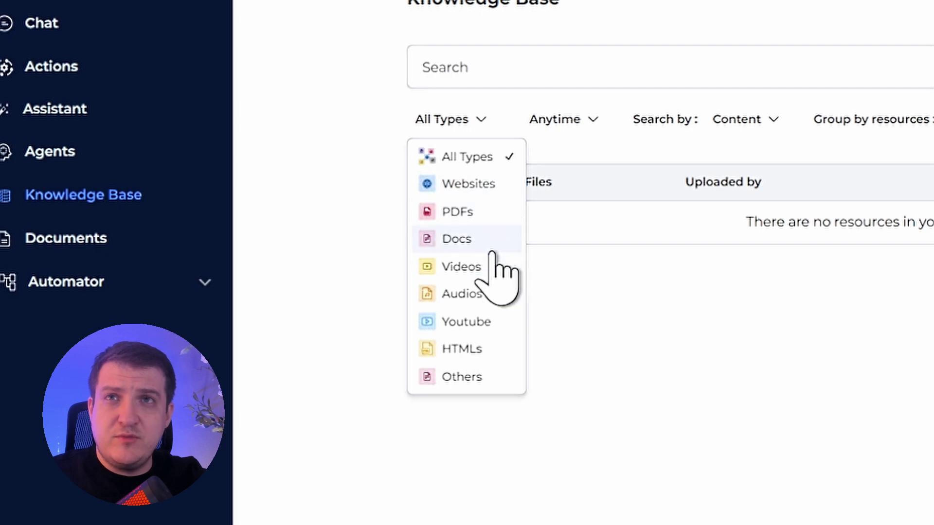
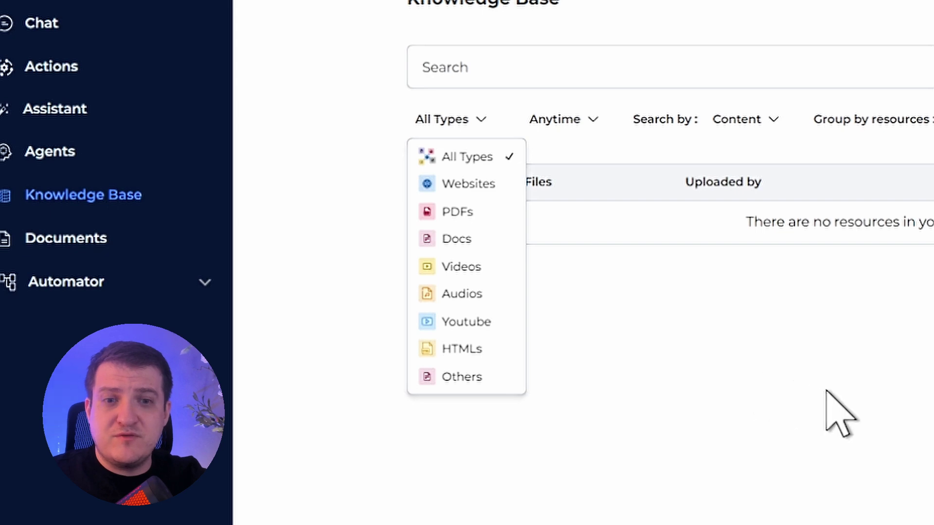
# - Dismiss the All Types filter list, leaving the empty external support knowledge base in view
pyautogui.click(876, 409)
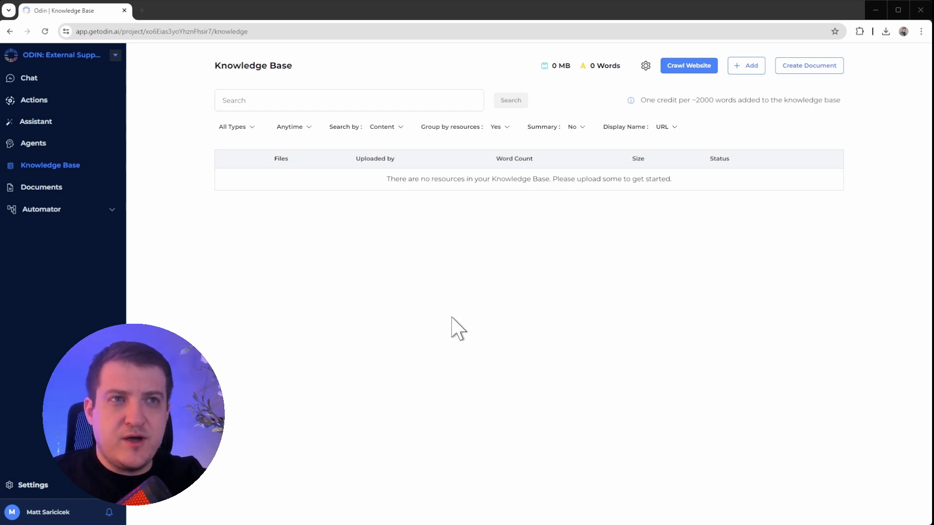
pyautogui.click(689, 66)
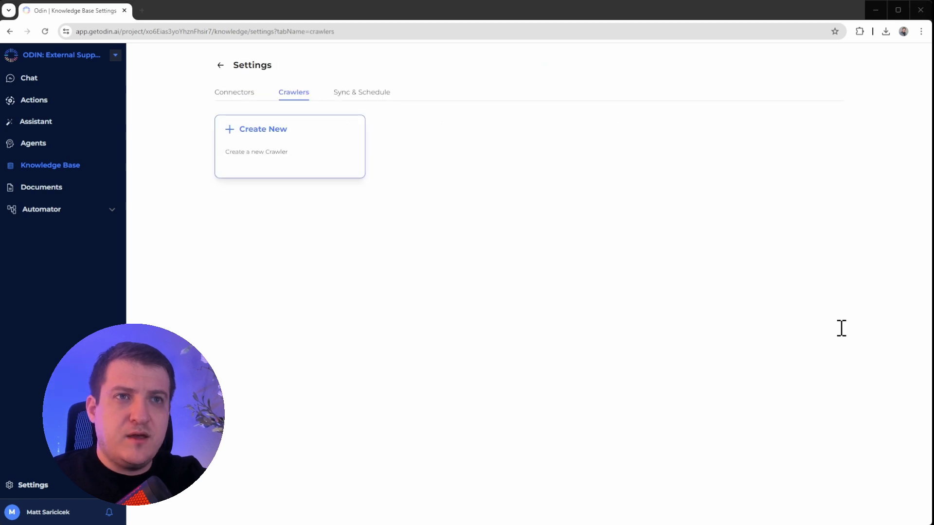
pyautogui.click(303, 155)
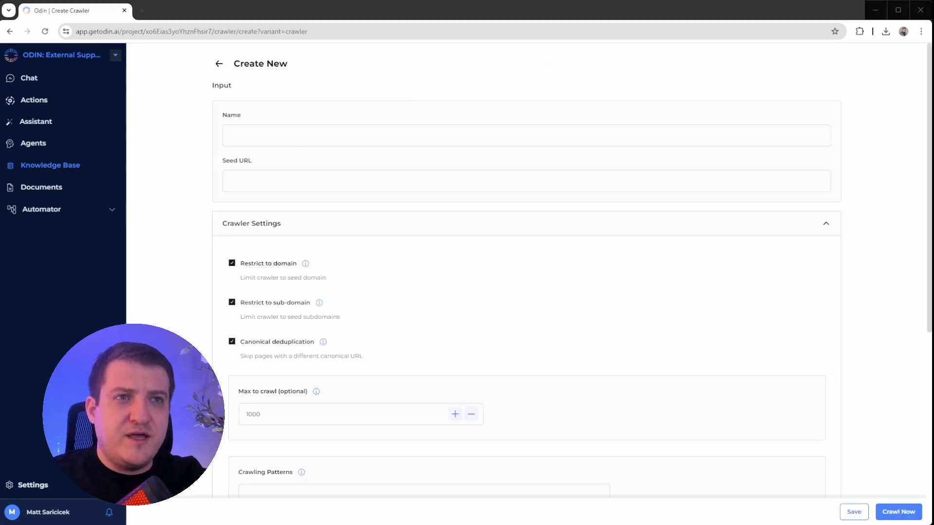
pyautogui.click(340, 135)
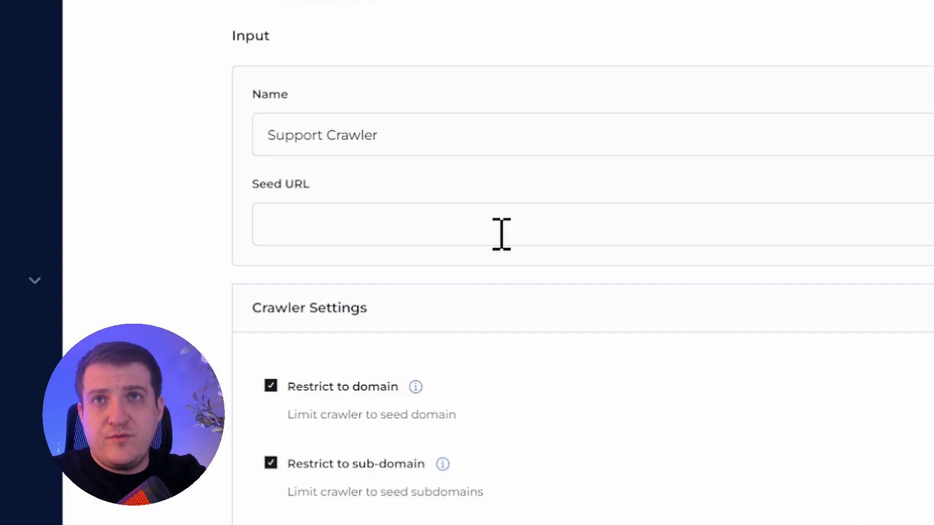
pyautogui.click(501, 220)
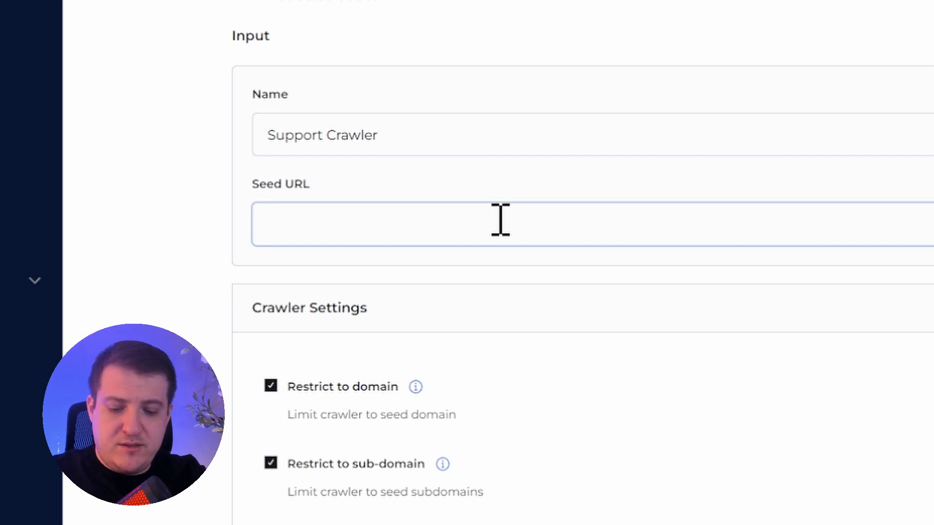
pyautogui.write('https://learn.getodin.ai')
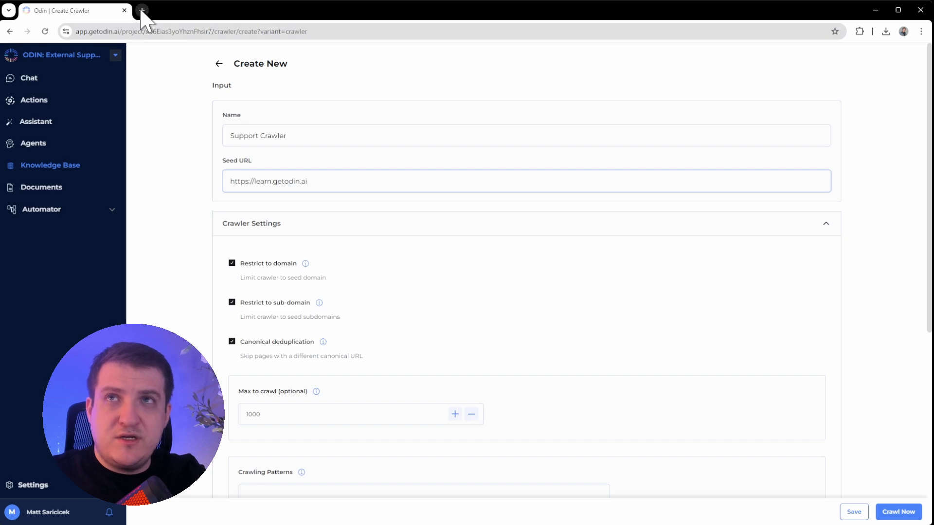
pyautogui.click(144, 10)
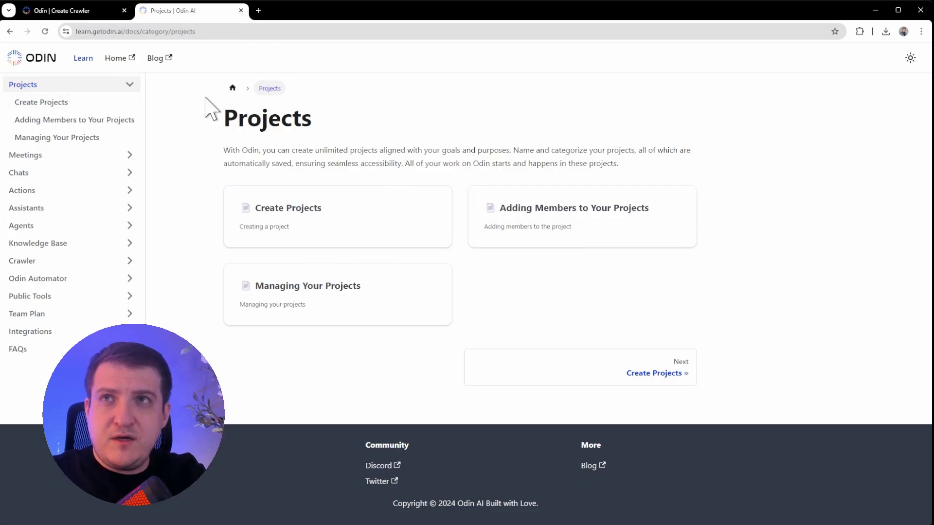
pyautogui.click(44, 103)
pyautogui.click(75, 120)
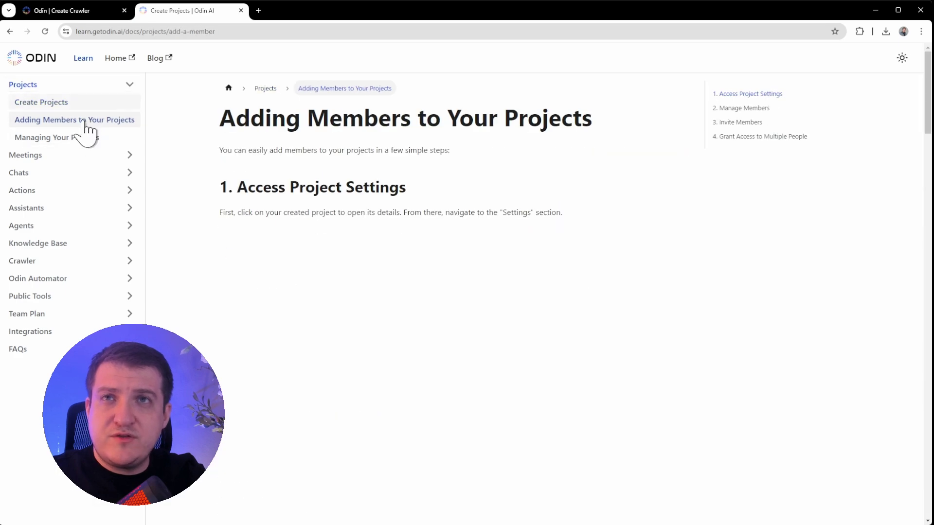
pyautogui.click(57, 137)
pyautogui.click(25, 154)
pyautogui.click(68, 173)
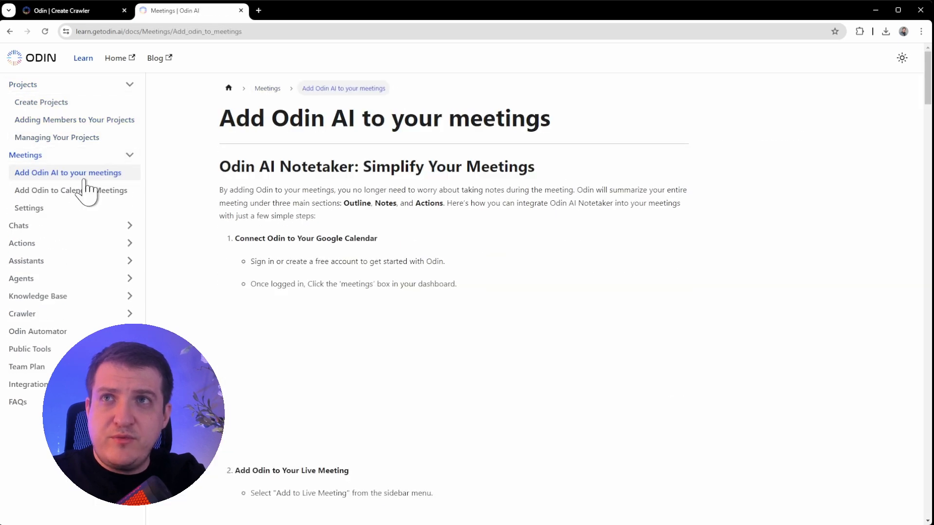
pyautogui.click(71, 190)
pyautogui.click(19, 226)
pyautogui.click(22, 243)
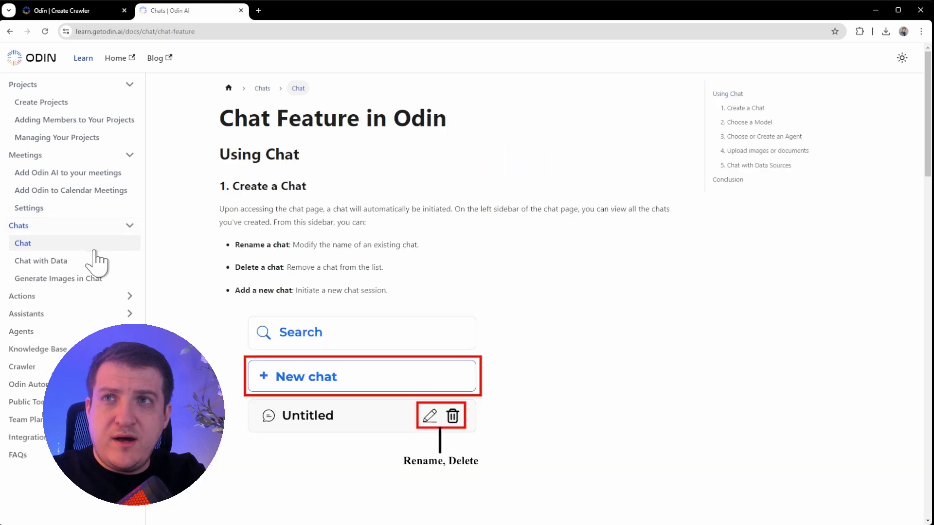
pyautogui.click(41, 261)
pyautogui.click(58, 278)
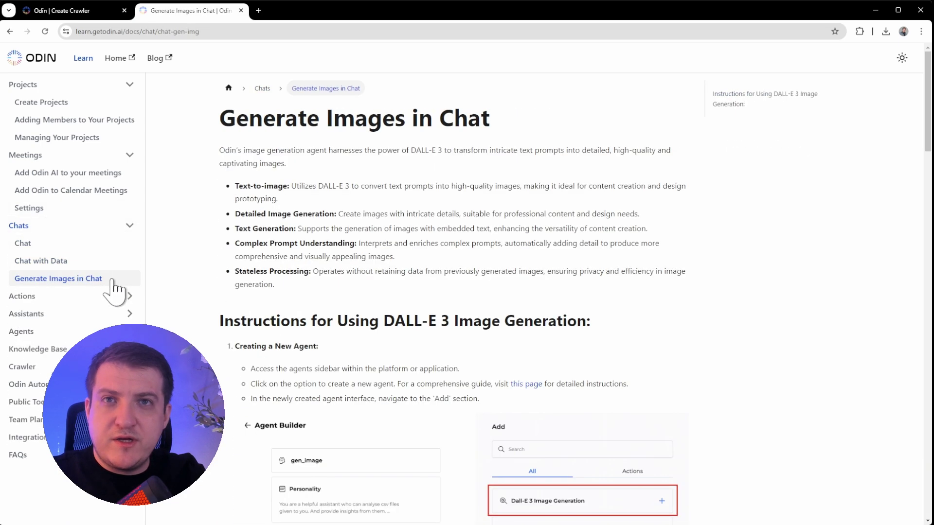
pyautogui.click(22, 296)
pyautogui.click(51, 332)
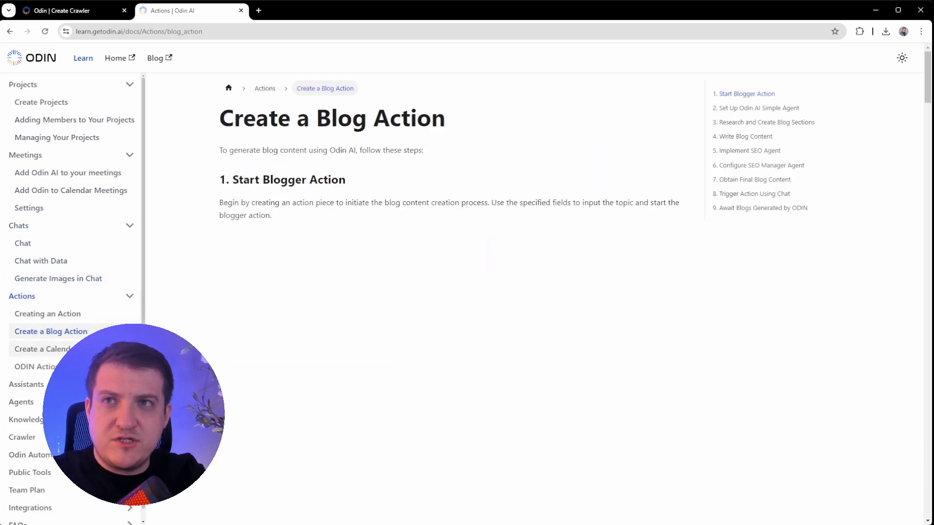
pyautogui.click(26, 384)
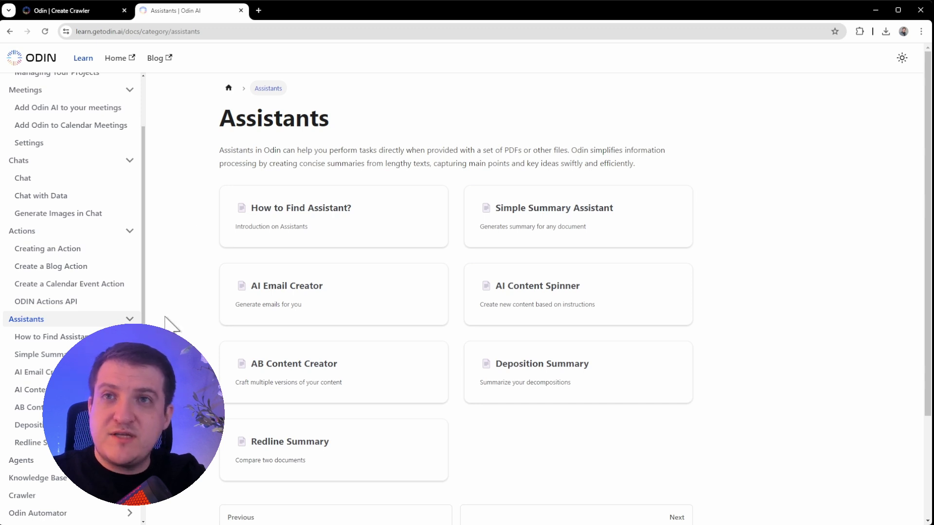
pyautogui.hotkey('ctrl', 'w')
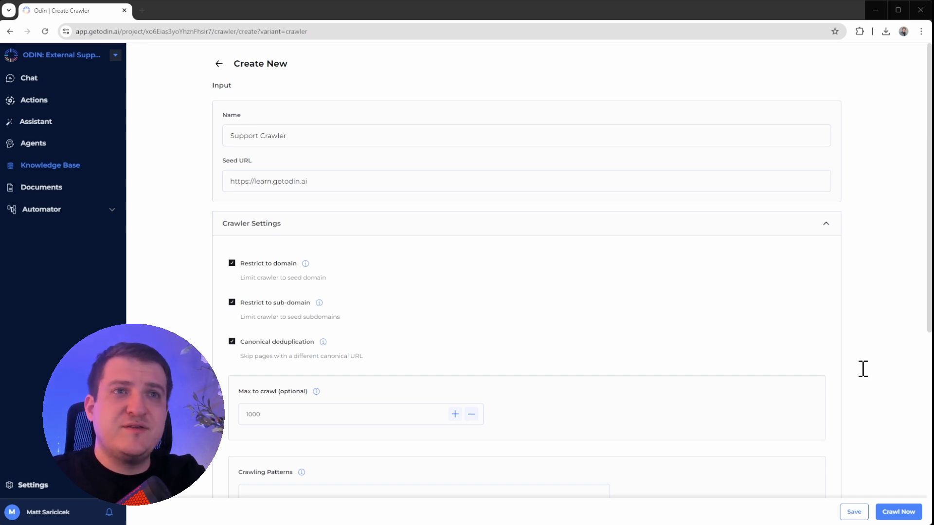
# - Disable Restrict to sub-domain and queue Support Crawler's first crawl with Crawl Now
pyautogui.click(232, 303)
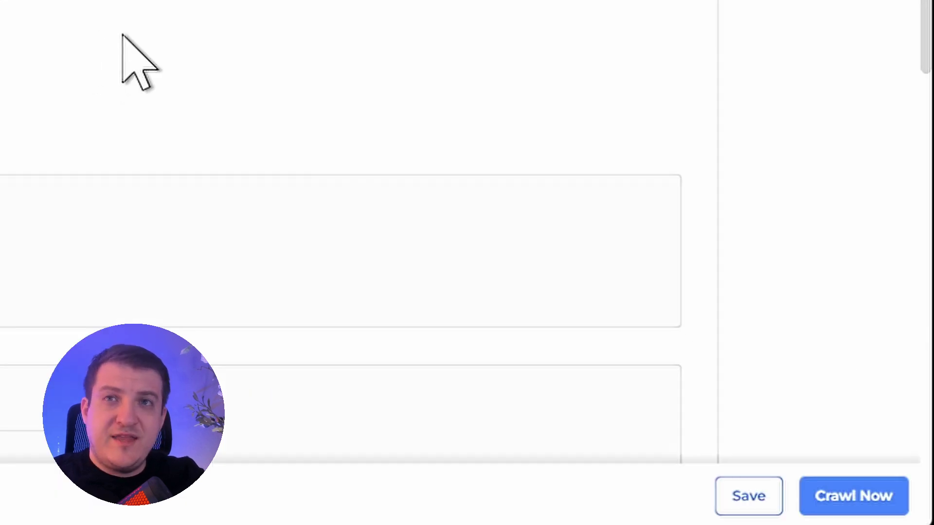
pyautogui.click(847, 503)
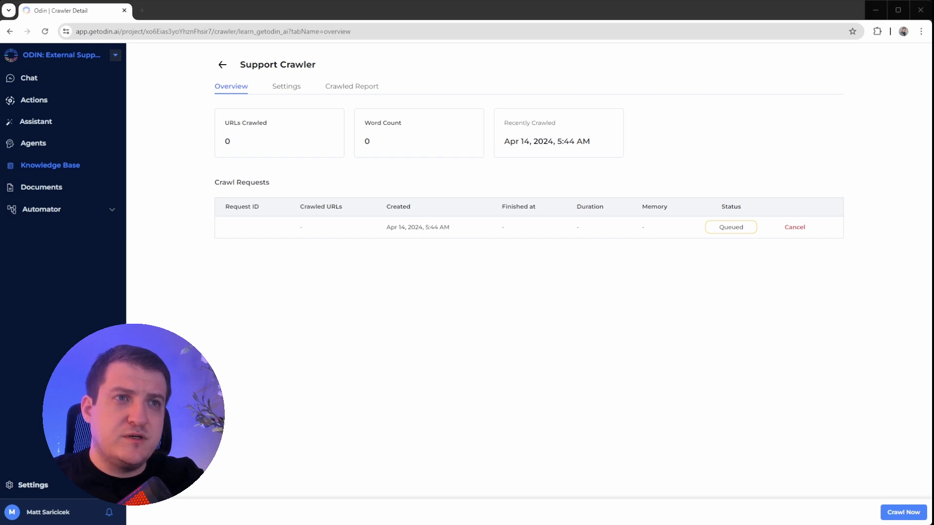
# - Refresh crawl progress, then reopen Support Crawler's details from the knowledge base crawler list
pyautogui.click(45, 32)
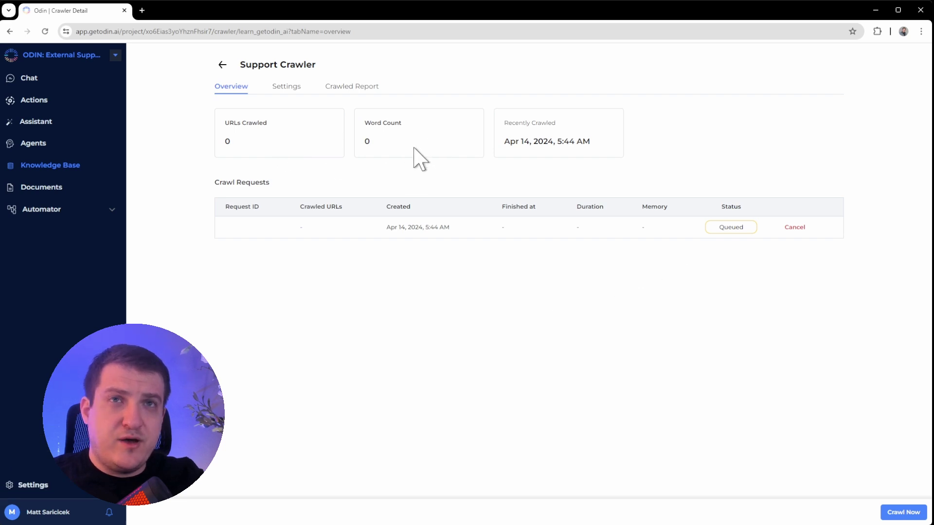
pyautogui.click(45, 32)
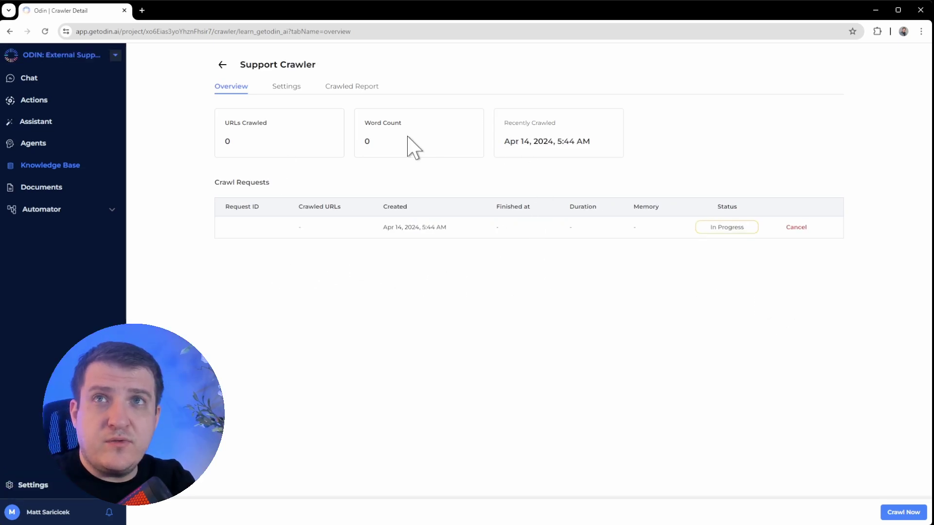
pyautogui.click(45, 31)
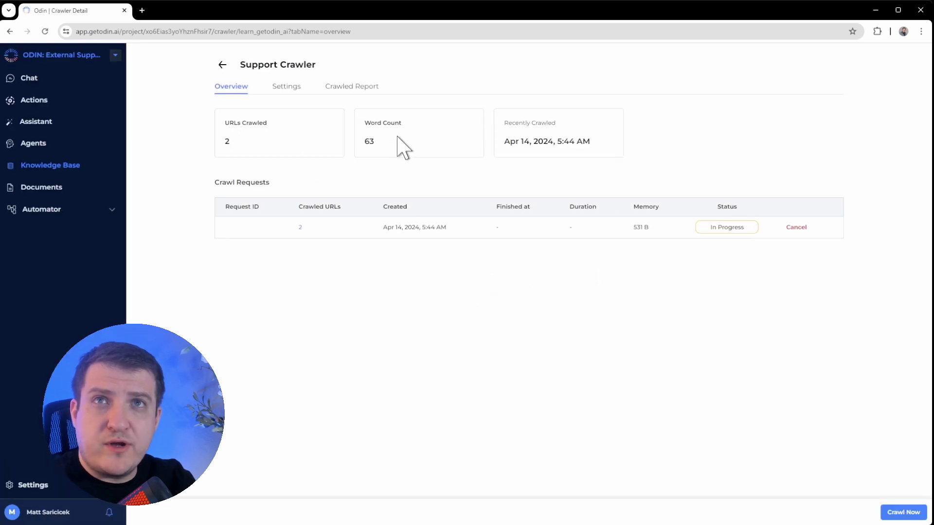
pyautogui.click(44, 31)
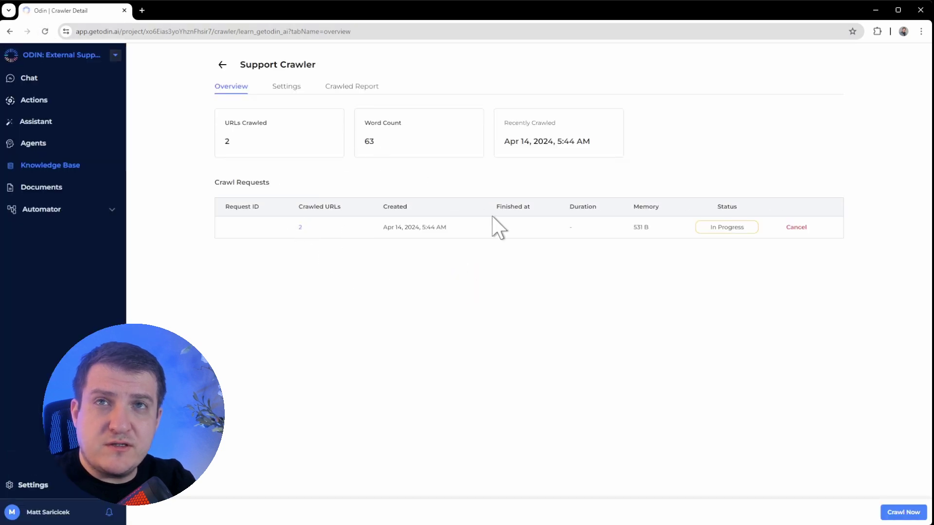
pyautogui.click(56, 167)
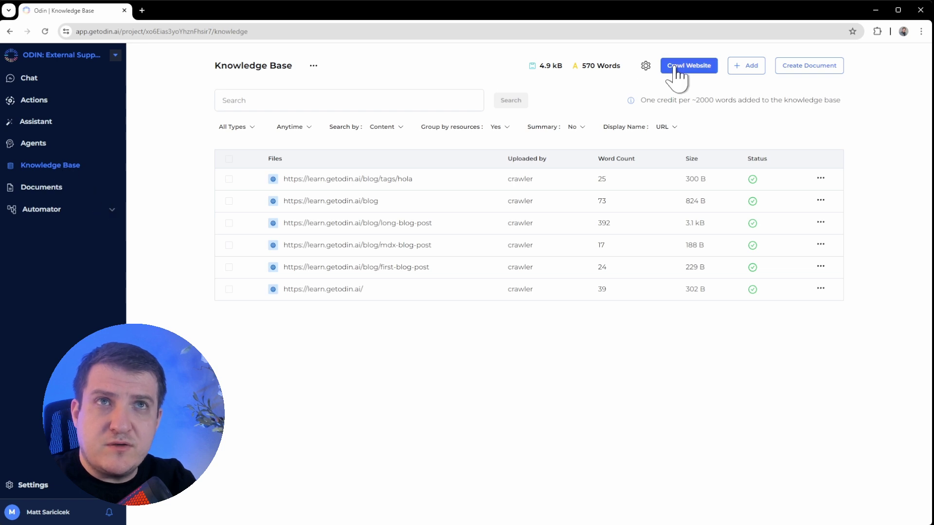
pyautogui.click(645, 65)
pyautogui.click(294, 92)
pyautogui.click(449, 146)
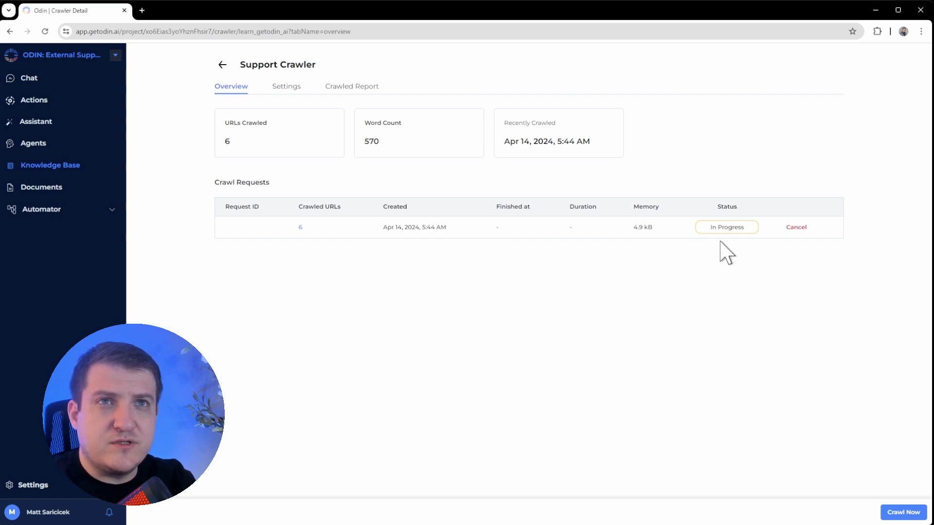
# - Watch the crawl status change from In Progress to Finished, with 82 URLs and 21,980 words
pyautogui.doubleClick(730, 228)
pyautogui.click(760, 303)
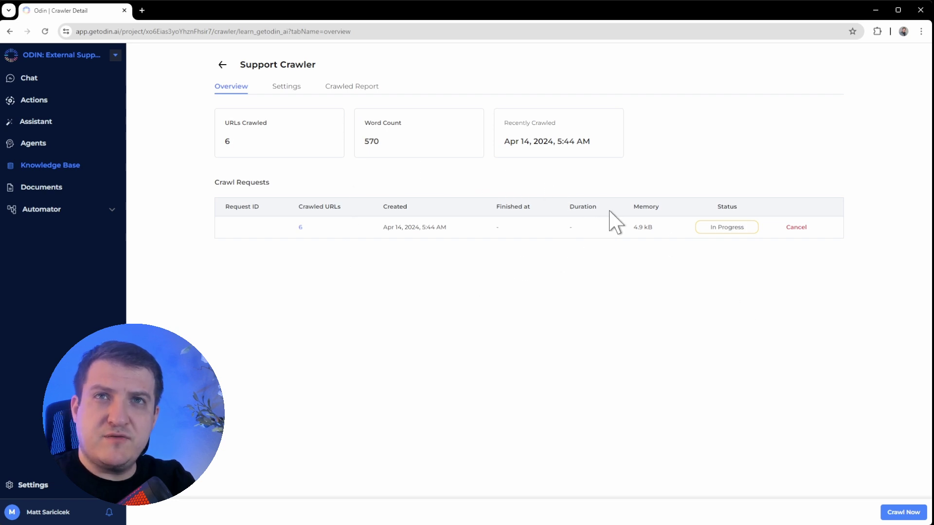
pyautogui.click(95, 175)
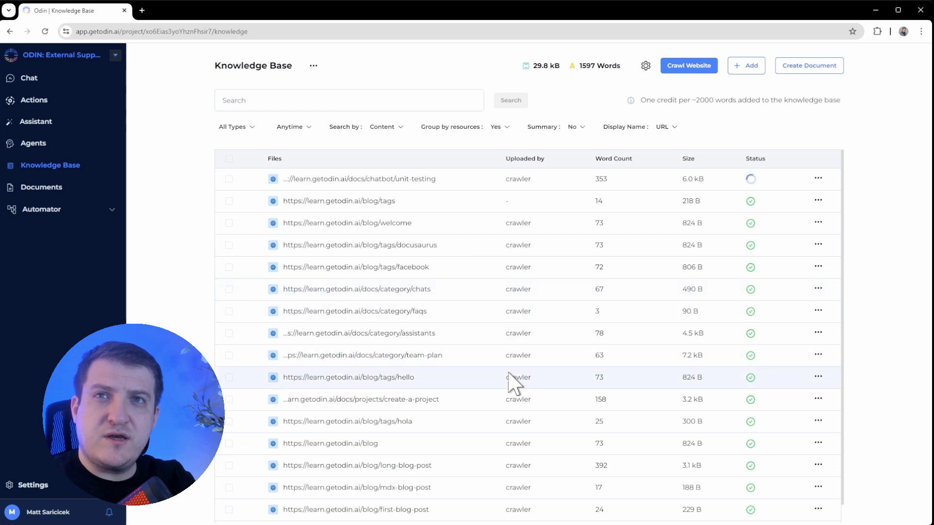
pyautogui.hotkey('alt', 'Left')
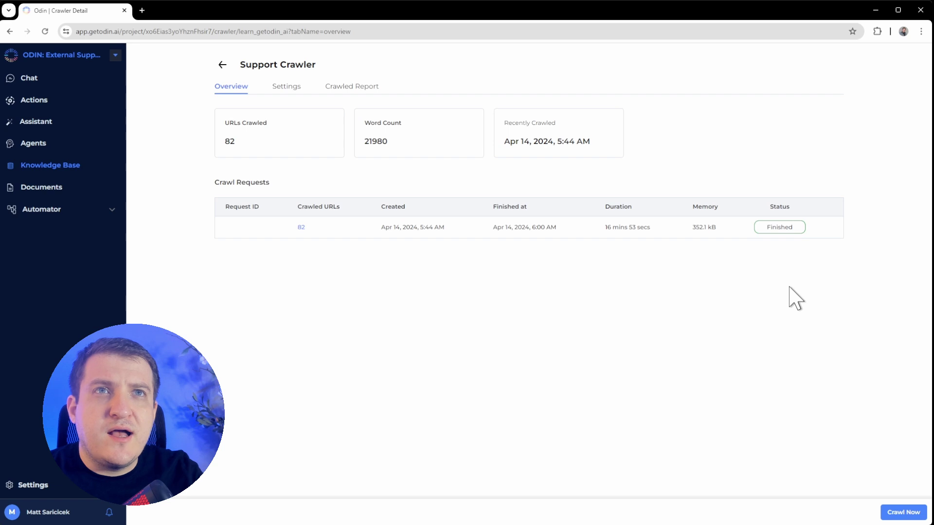
pyautogui.doubleClick(779, 227)
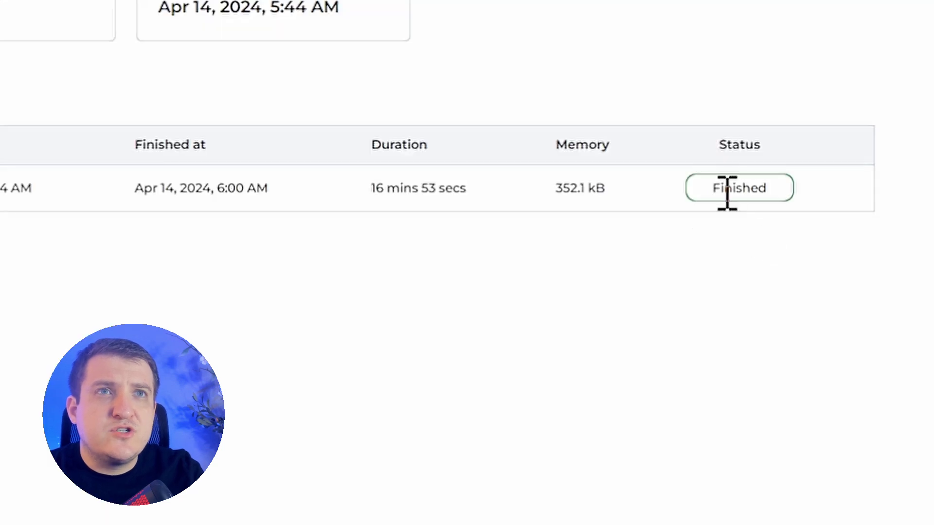
pyautogui.click(728, 273)
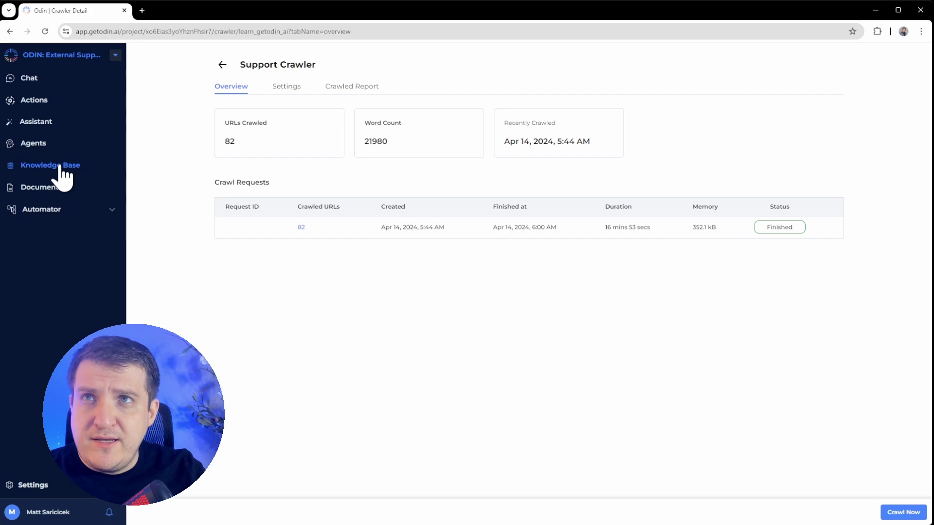
# - Show the Knowledge Base list of crawled learn.getodin.ai pages, totalling 352.3 kB and 21,994 words
pyautogui.click(60, 167)
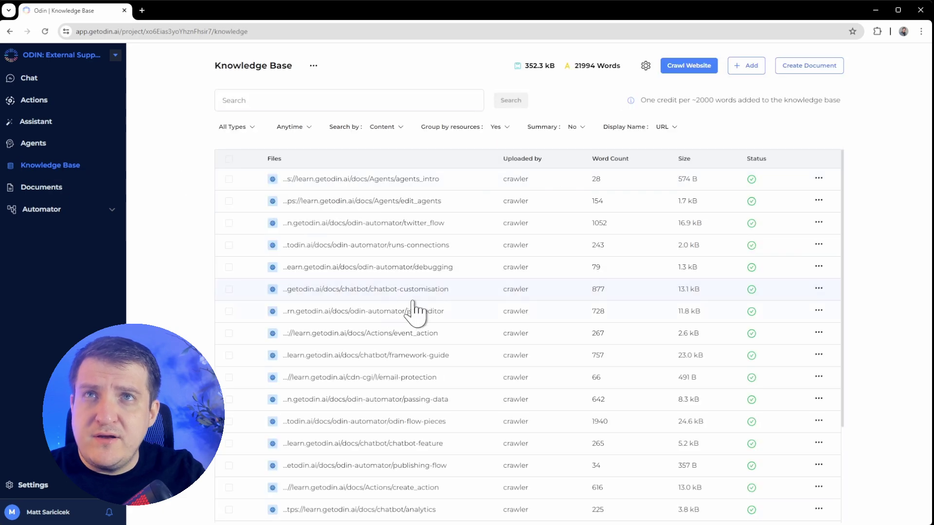
pyautogui.scroll(-6, 511, 241)
pyautogui.scroll(8, 533, 291)
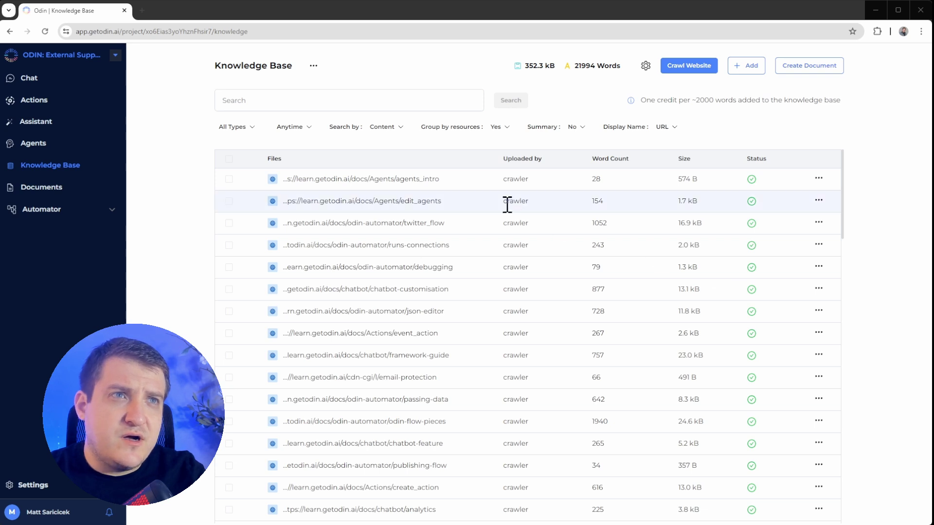
# - Review the agents_intro page's content, source URL and crawler uploader, then view its empty Associated Questions
pyautogui.click(431, 185)
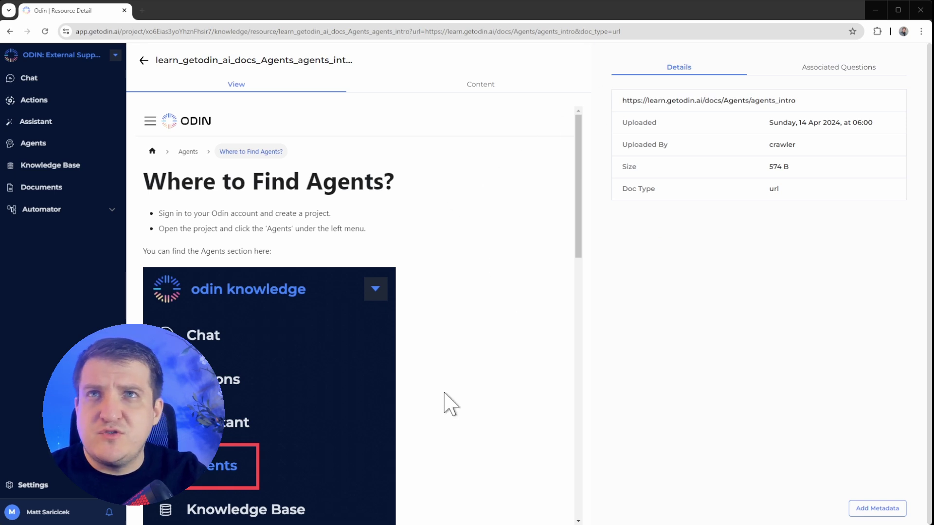
pyautogui.click(480, 83)
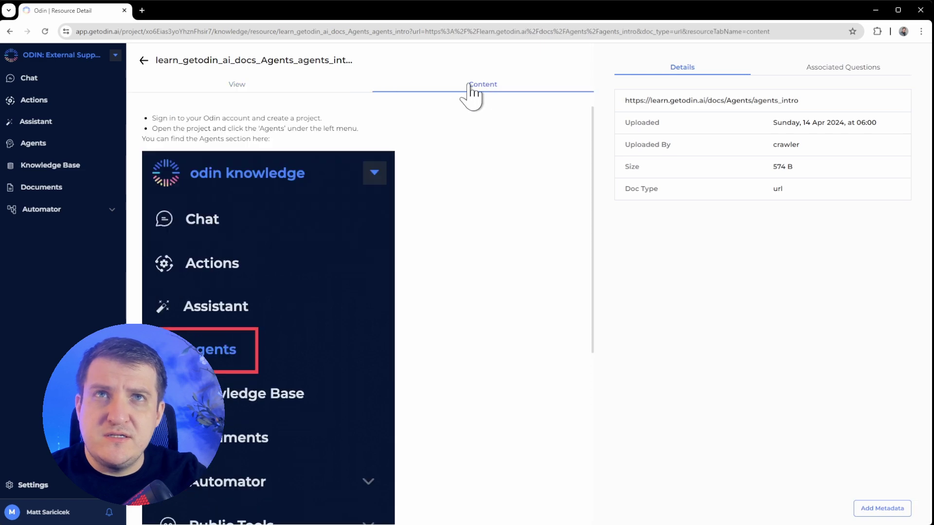
pyautogui.hotkey('alt', 'Left')
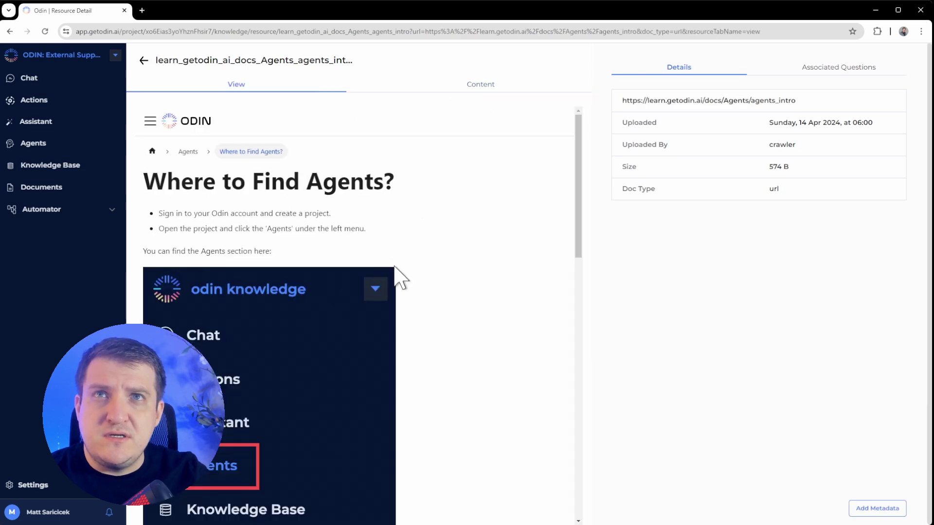
pyautogui.scroll(-5, 416, 280)
pyautogui.scroll(-5, 482, 292)
pyautogui.scroll(-3, 489, 263)
pyautogui.click(482, 84)
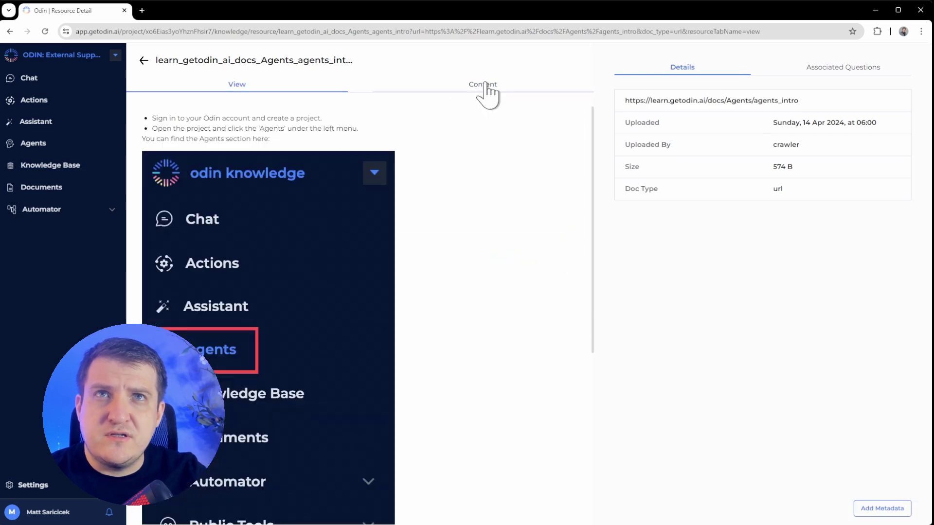
pyautogui.scroll(-5, 431, 281)
pyautogui.scroll(-3, 452, 300)
pyautogui.scroll(8, 479, 328)
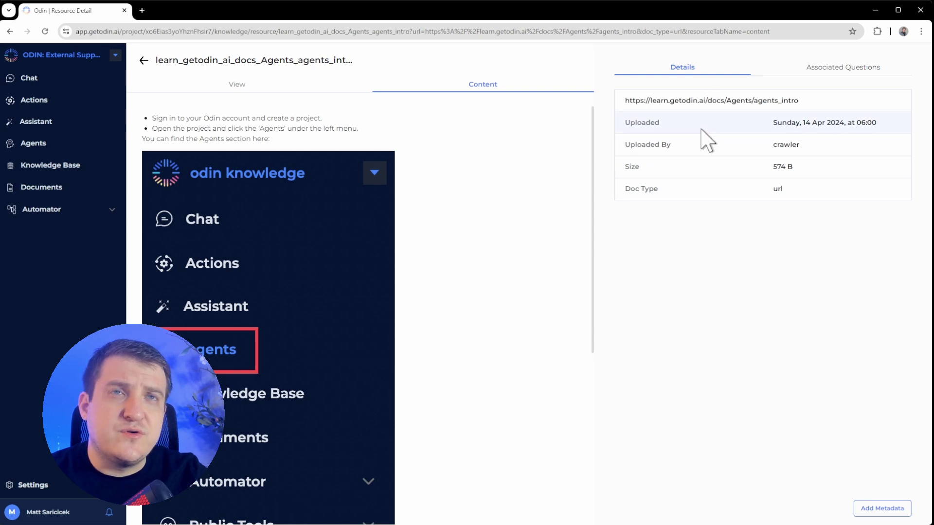
pyautogui.moveTo(646, 100); pyautogui.dragTo(795, 100)
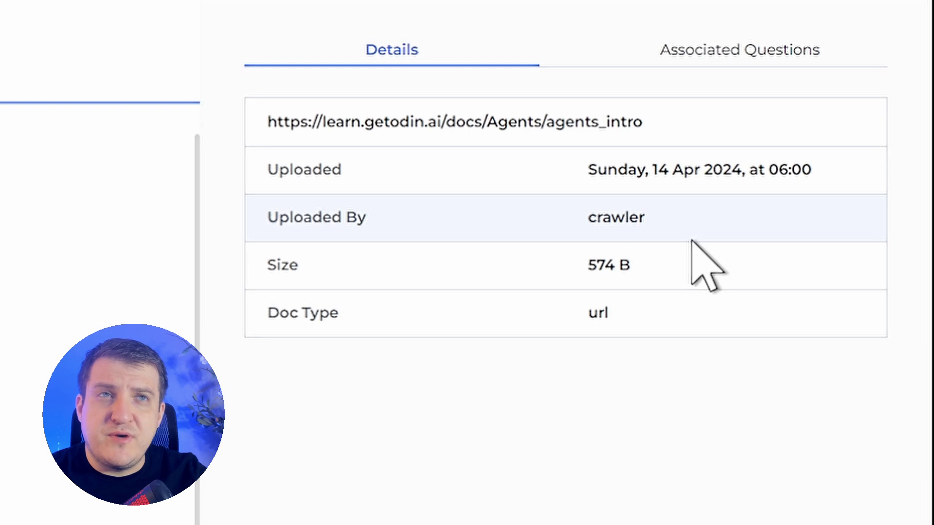
pyautogui.doubleClick(639, 219)
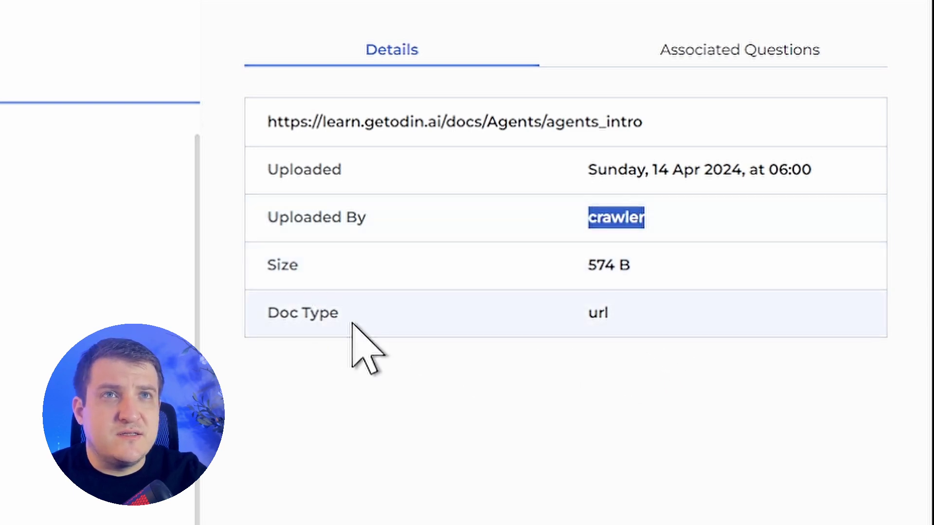
pyautogui.click(658, 277)
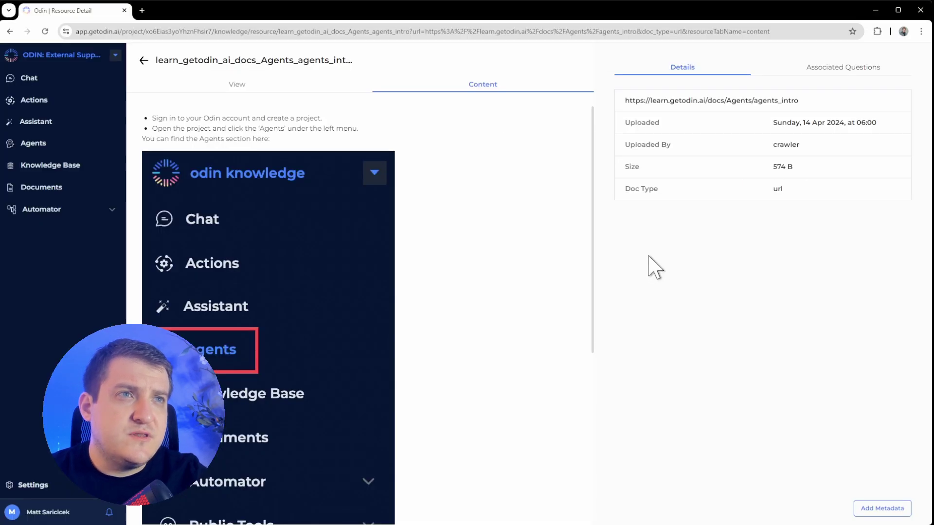
pyautogui.click(865, 69)
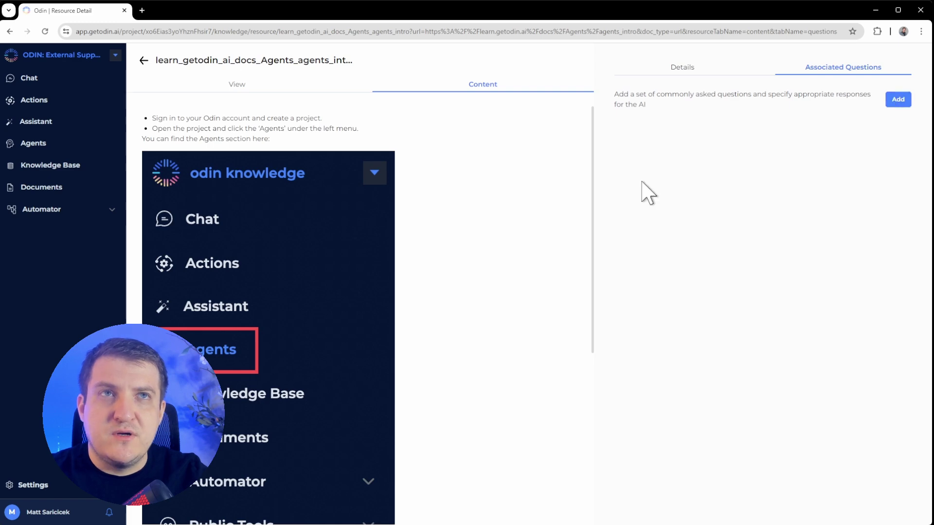
# - Add the question 'How can I find my agents?' to agents_intro, then go back to the list
pyautogui.click(899, 100)
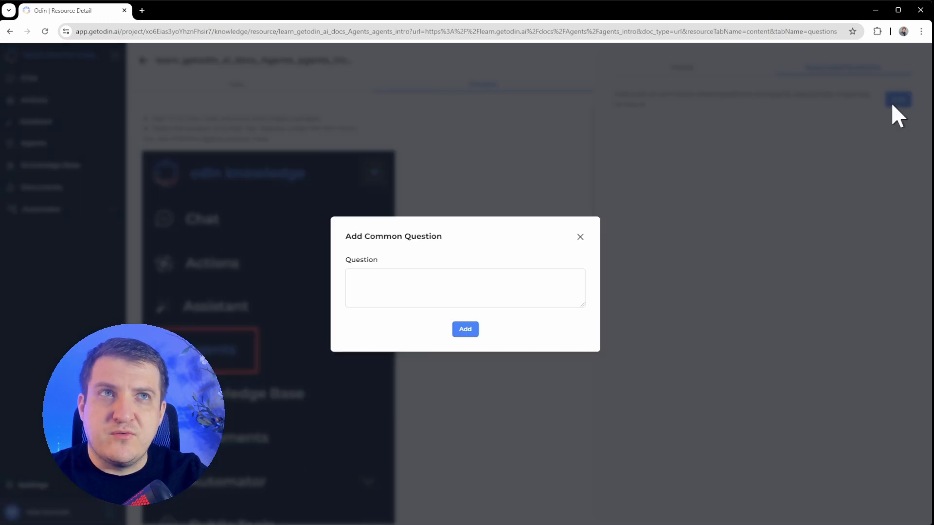
pyautogui.click(534, 278)
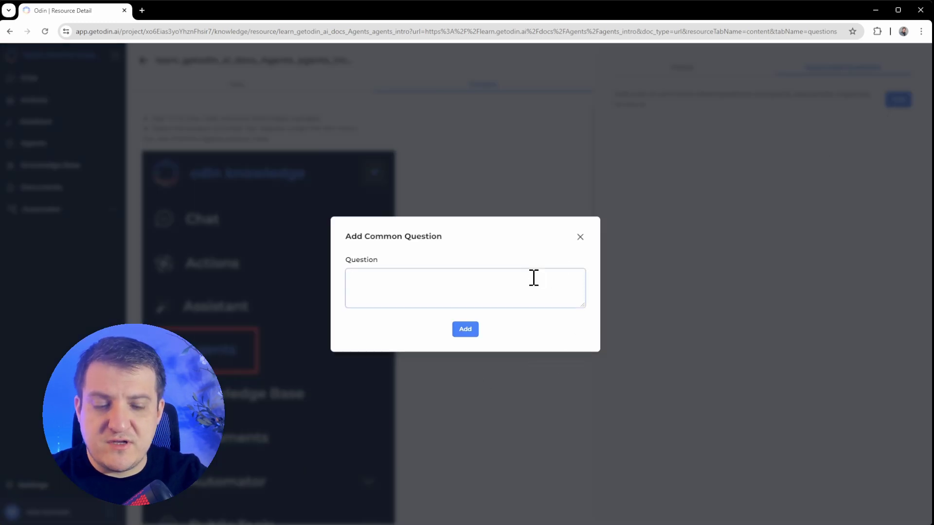
pyautogui.write('How can I find')
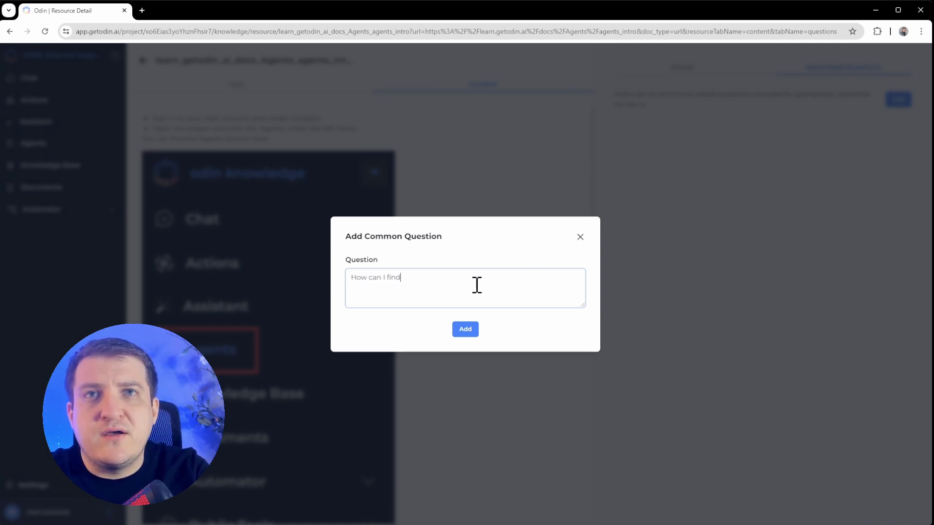
pyautogui.write(' my agents?')
pyautogui.press('Return')
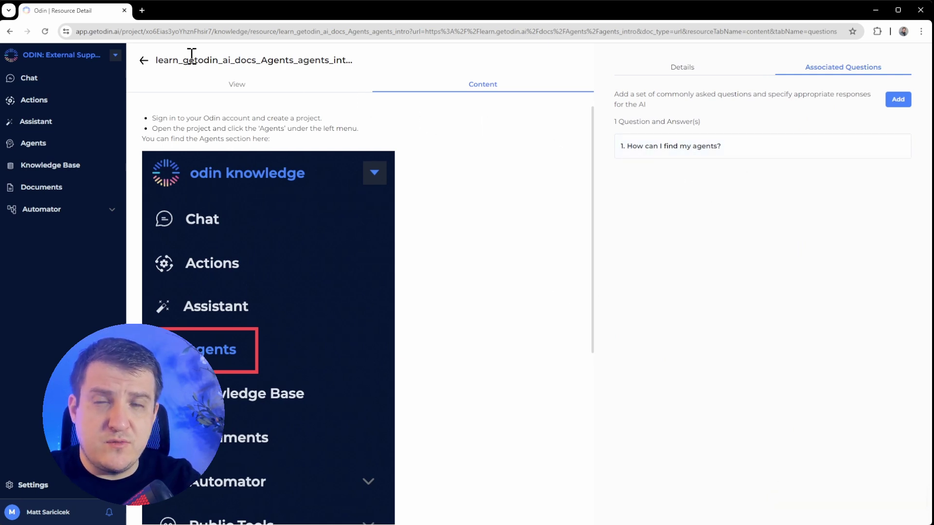
pyautogui.click(144, 60)
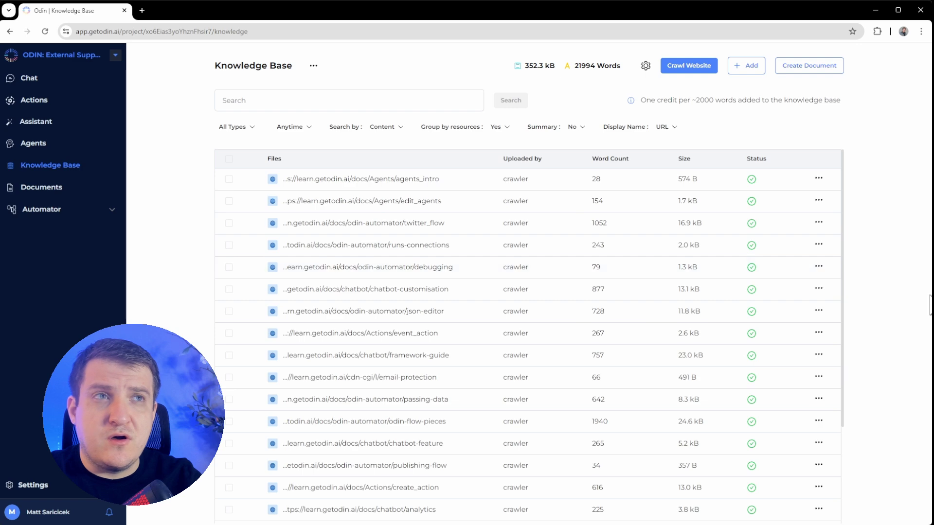
# - Open the agents_intro details and look over the Add Metadata form, cancelling without adding metadata
pyautogui.click(361, 178)
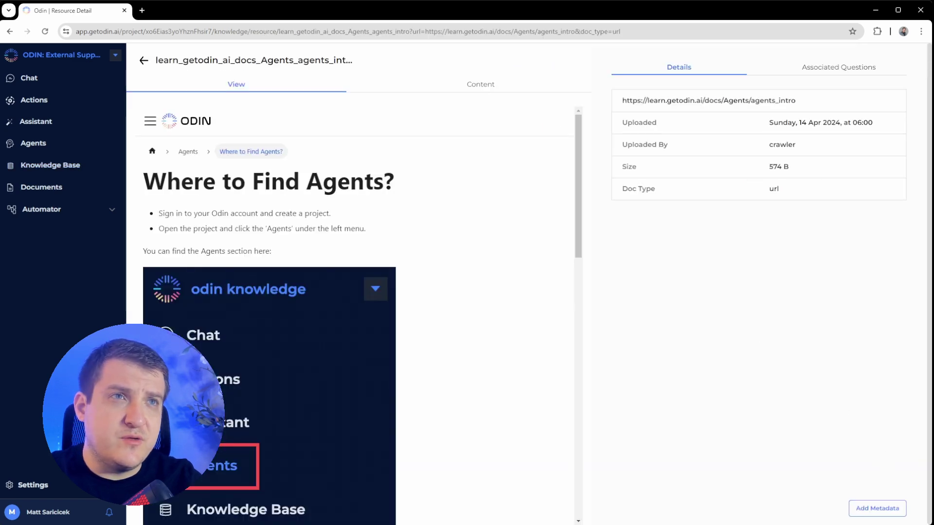
pyautogui.click(878, 509)
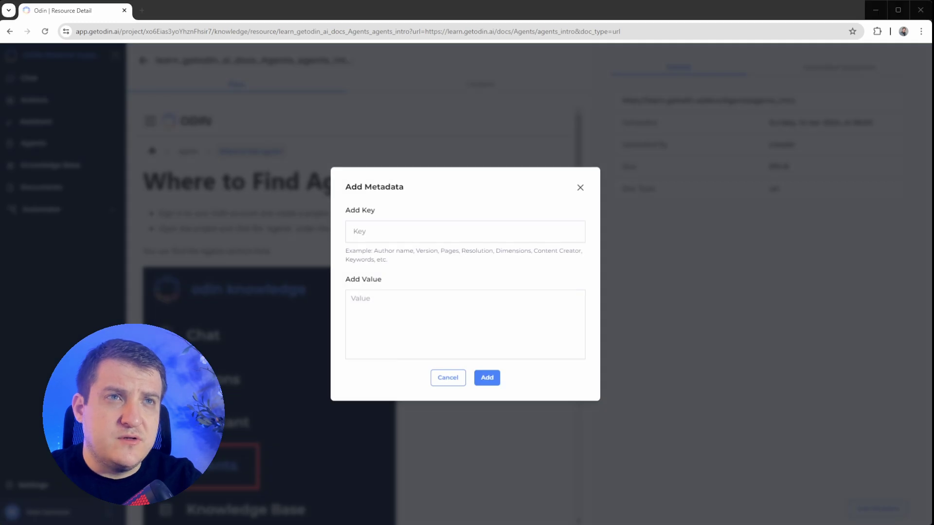
pyautogui.click(662, 269)
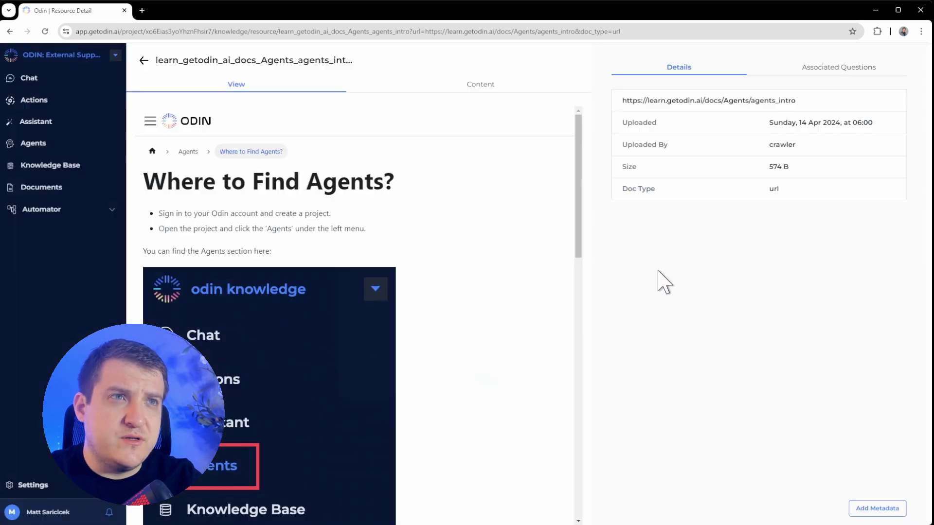
pyautogui.click(883, 509)
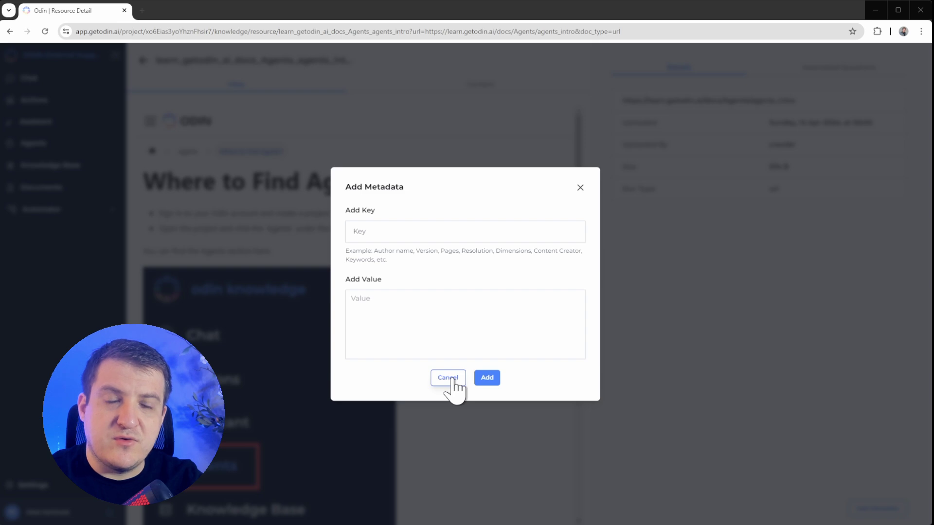
pyautogui.click(448, 378)
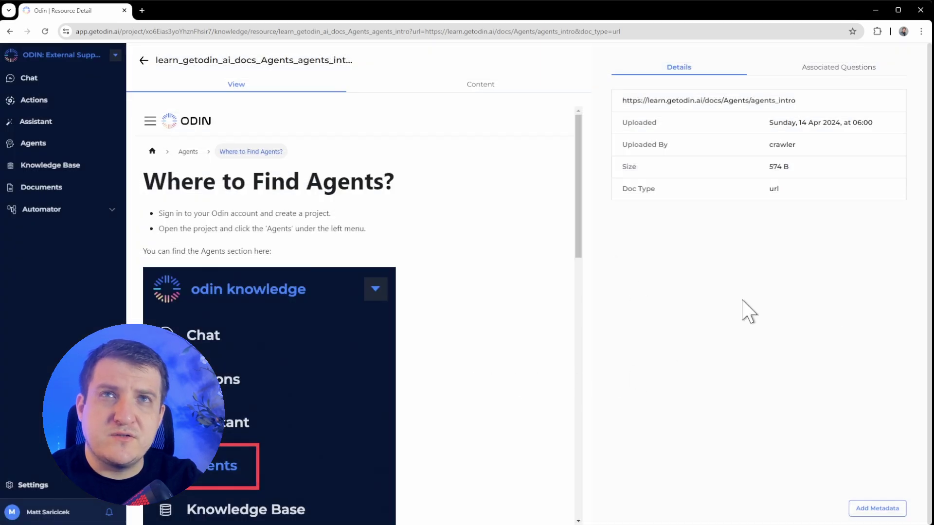
# - Leave the document and go to the Chat page, keeping the current agent
pyautogui.hotkey('alt', 'Left')
pyautogui.scroll(-3, 639, 252)
pyautogui.scroll(-4, 638, 315)
pyautogui.scroll(4, 643, 342)
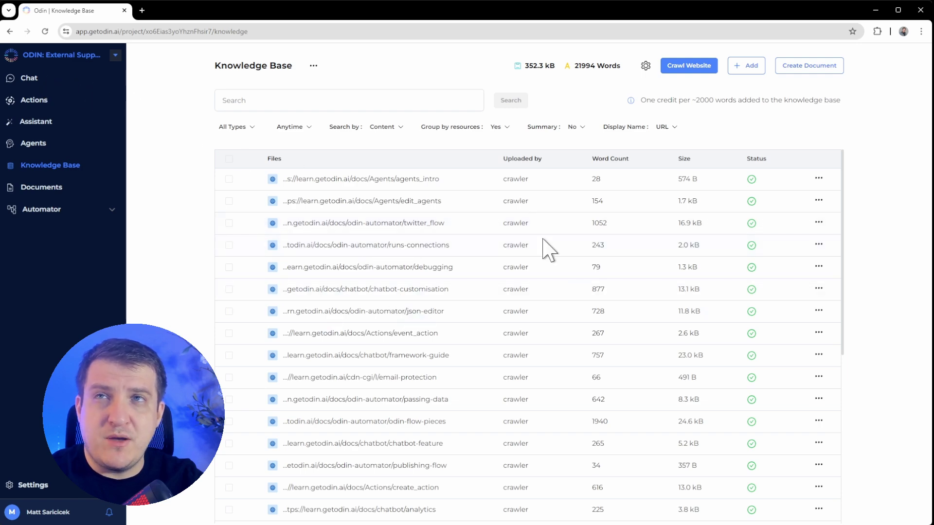
pyautogui.click(28, 78)
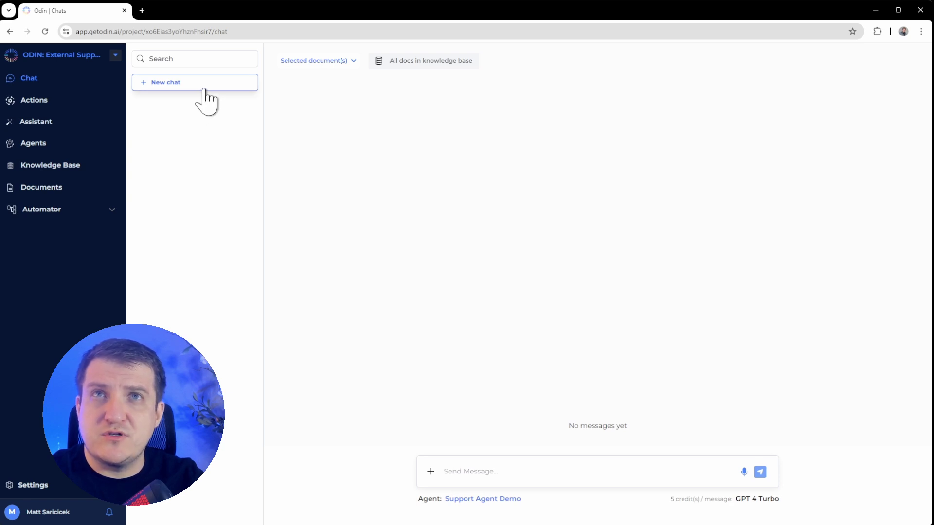
pyautogui.click(482, 498)
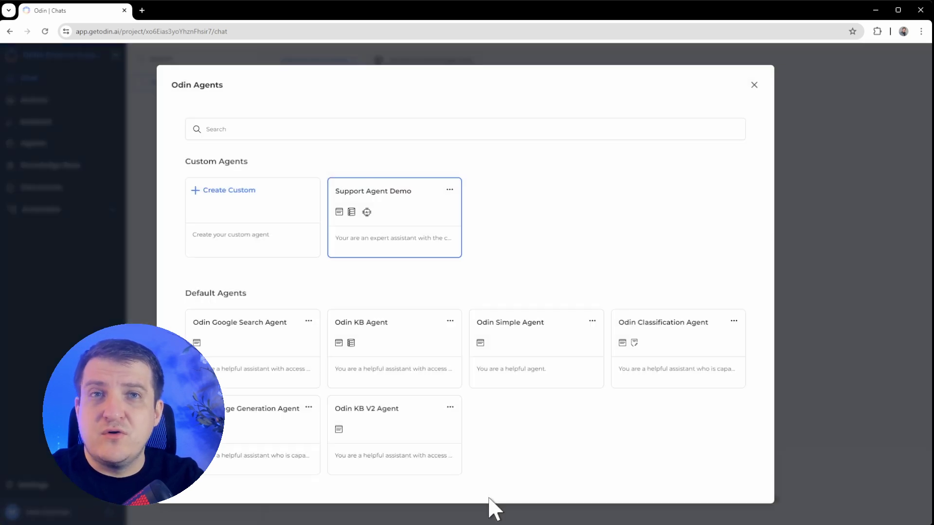
pyautogui.click(824, 173)
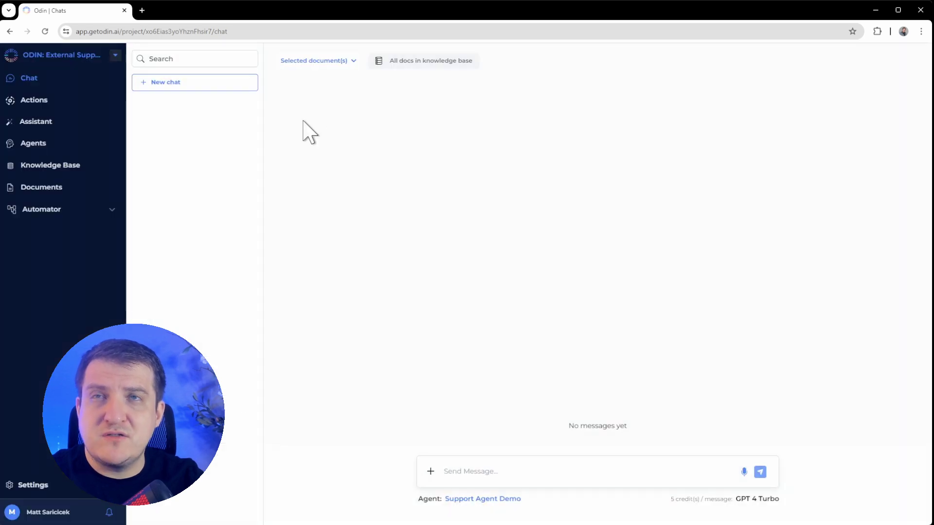
# - Start a new chat with Odin Simple Agent and ask 'Where is the agents located?'
pyautogui.click(206, 86)
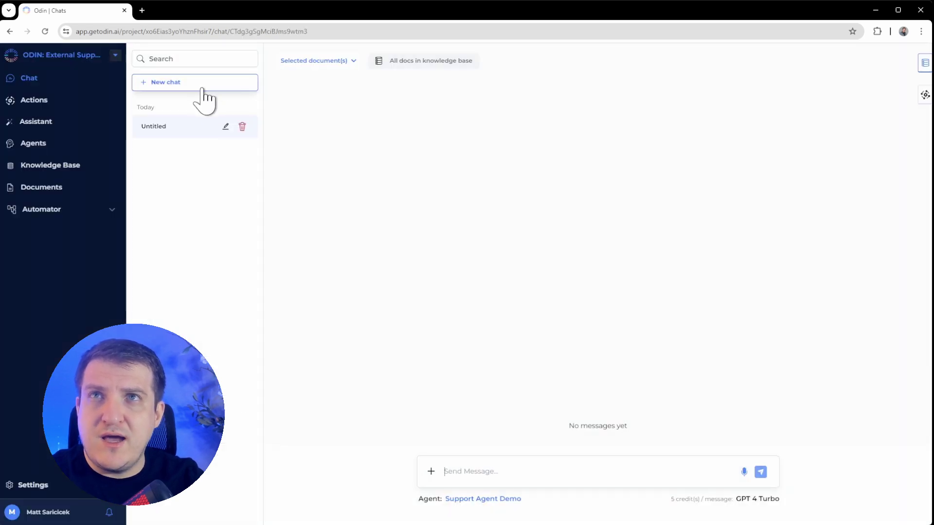
pyautogui.click(496, 499)
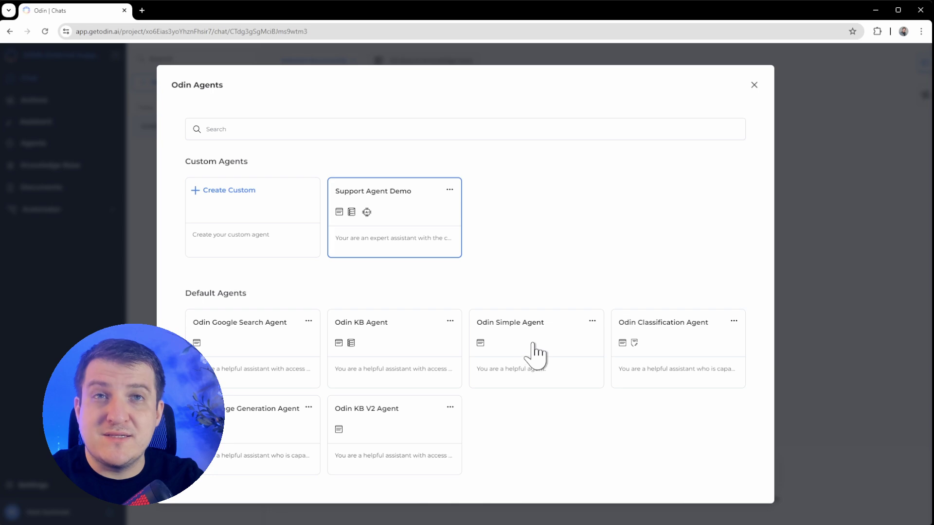
pyautogui.click(536, 354)
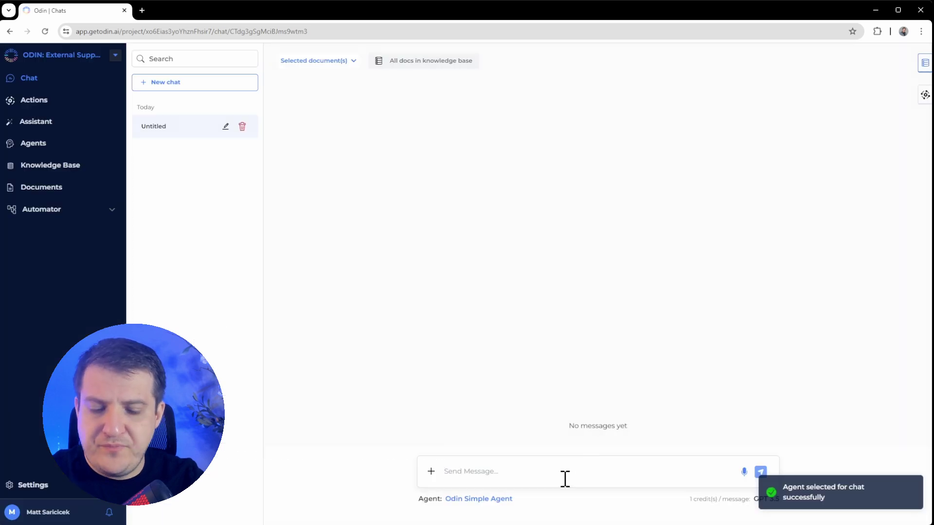
pyautogui.write('Where is t')
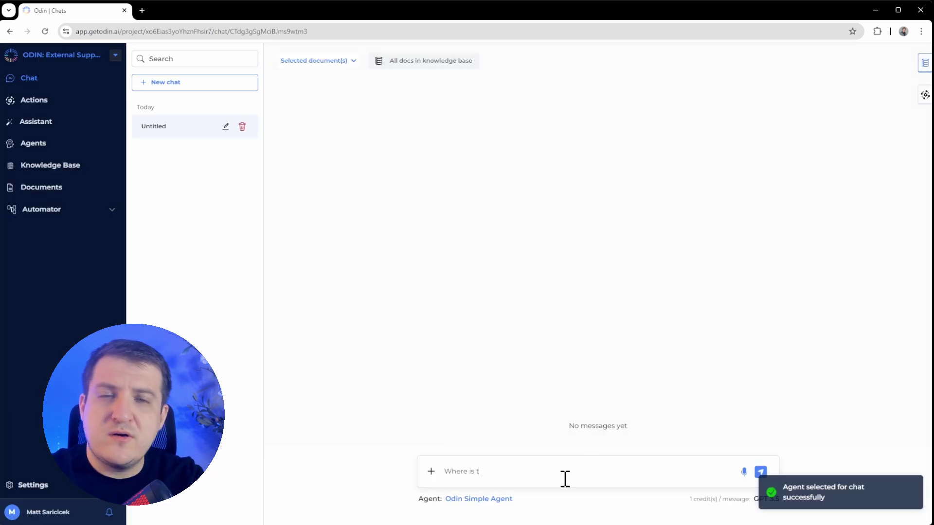
pyautogui.write('he agents located?')
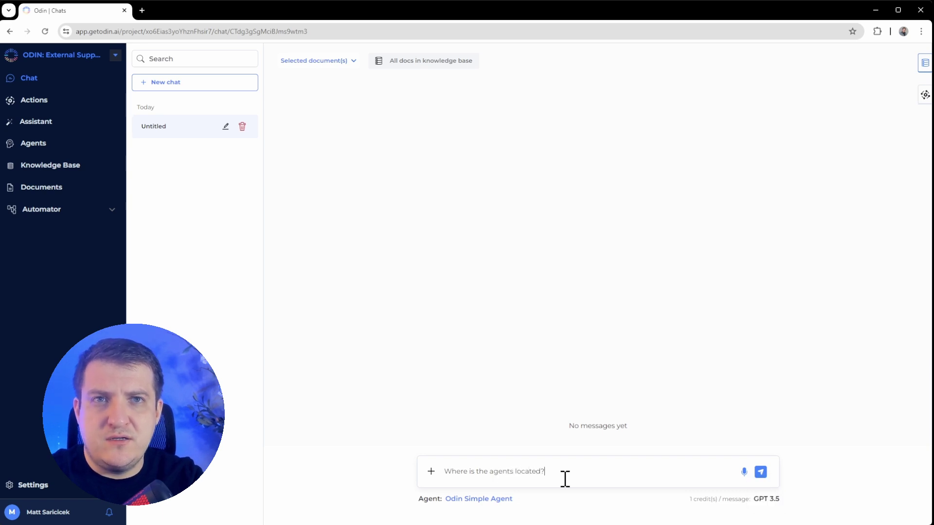
pyautogui.press('Return')
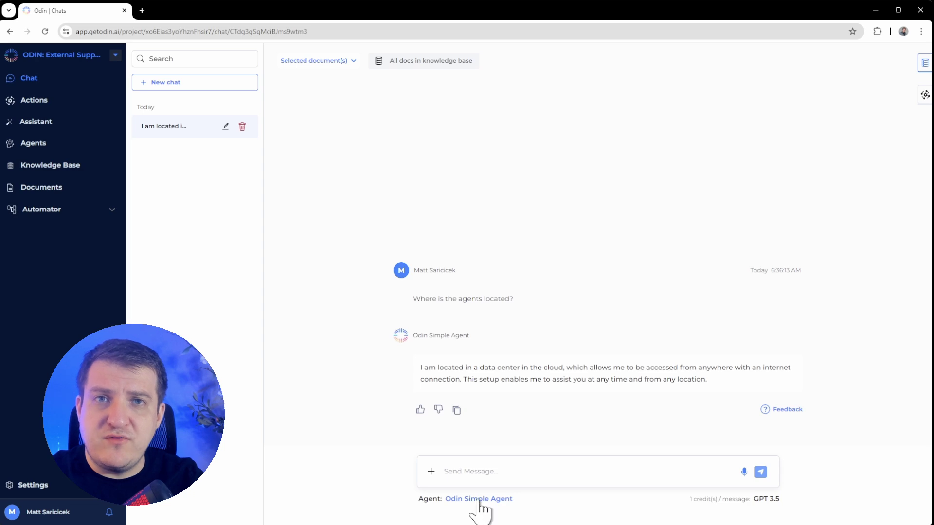
# - Start a fresh chat with Support Agent Demo and ask 'Where can I find my agents?'
pyautogui.click(480, 499)
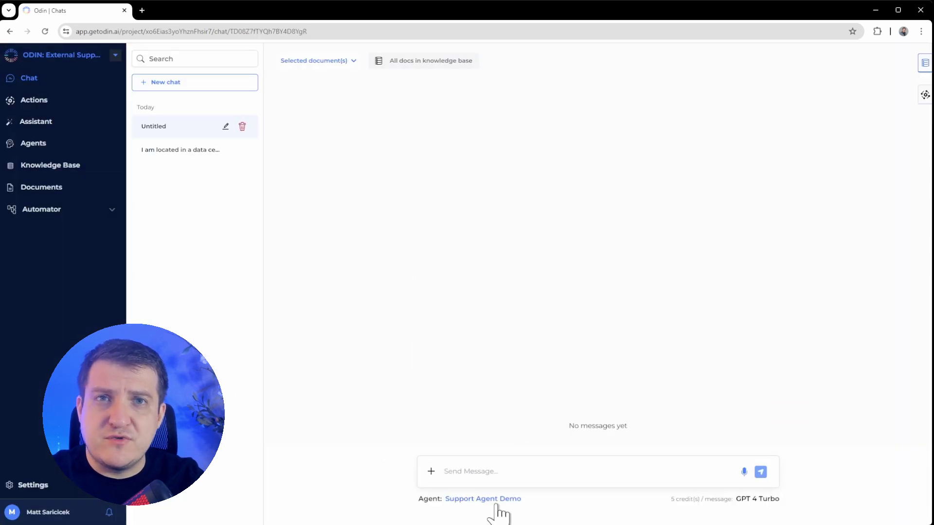
pyautogui.click(496, 499)
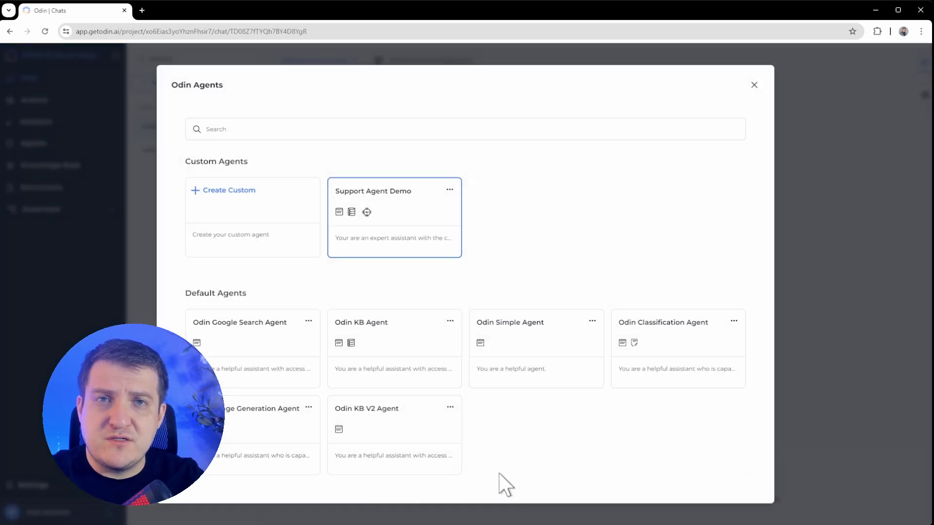
pyautogui.click(427, 219)
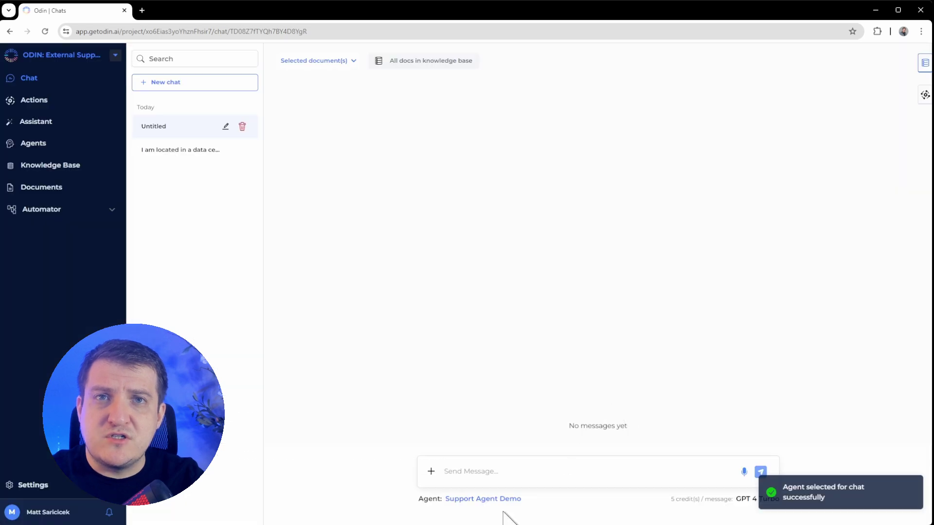
pyautogui.write('W')
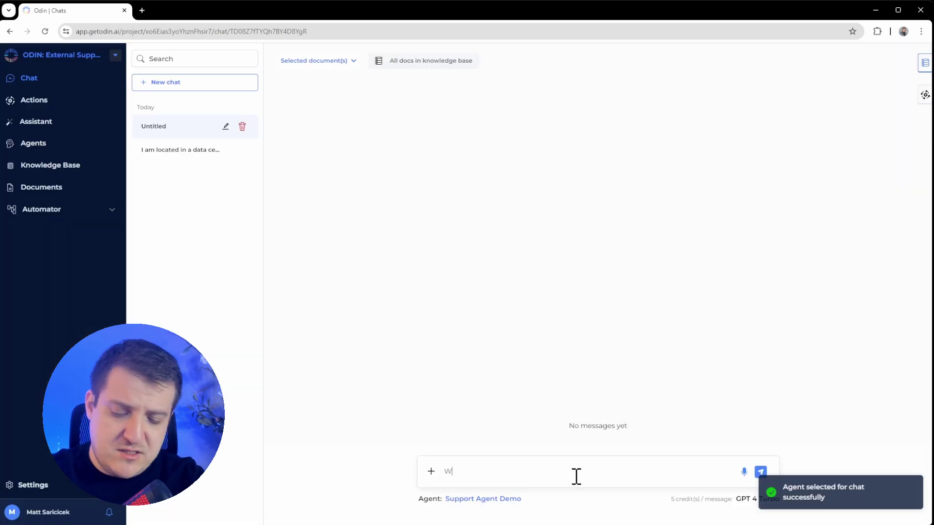
pyautogui.write('here can ind my agents?')
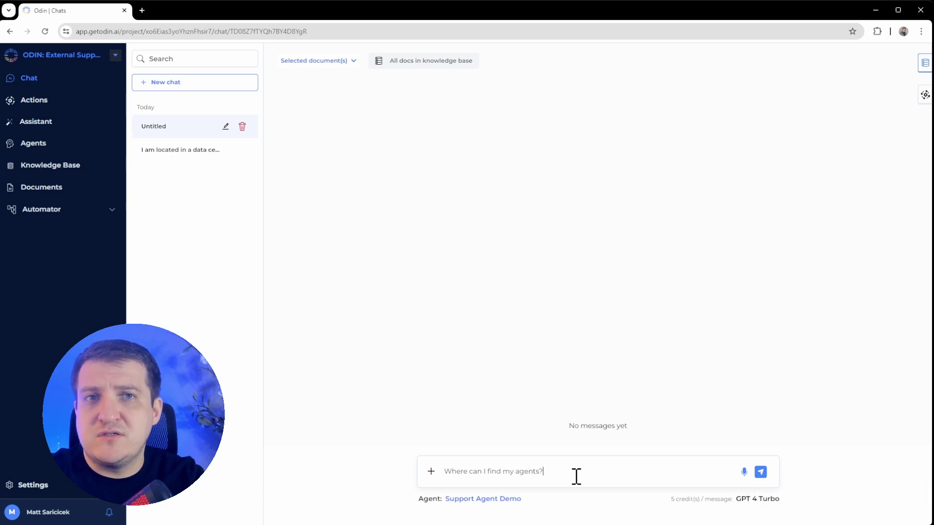
pyautogui.press('Return')
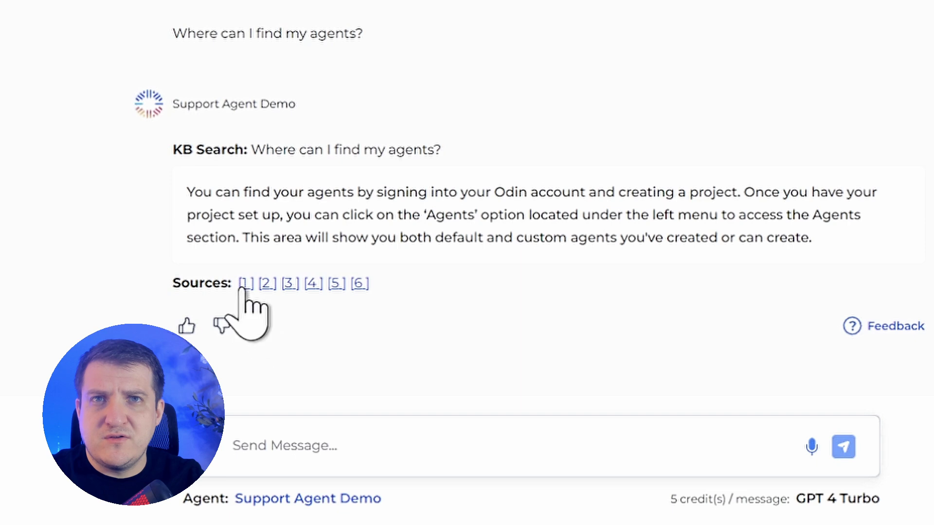
pyautogui.moveTo(451, 388)
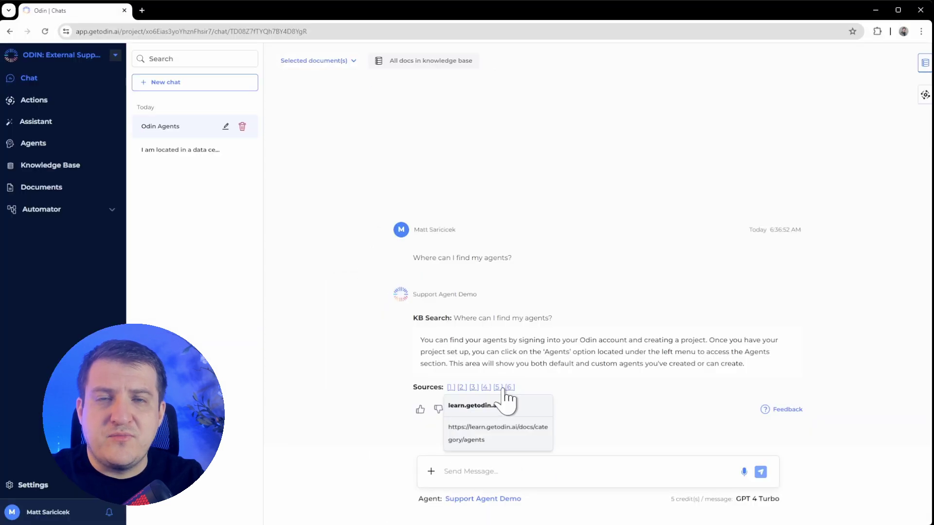
pyautogui.moveTo(510, 388)
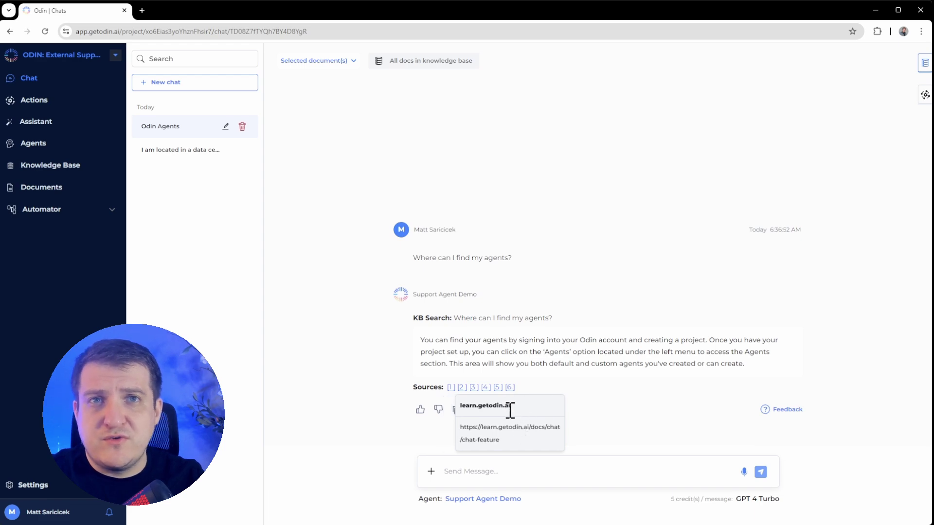
pyautogui.click(511, 427)
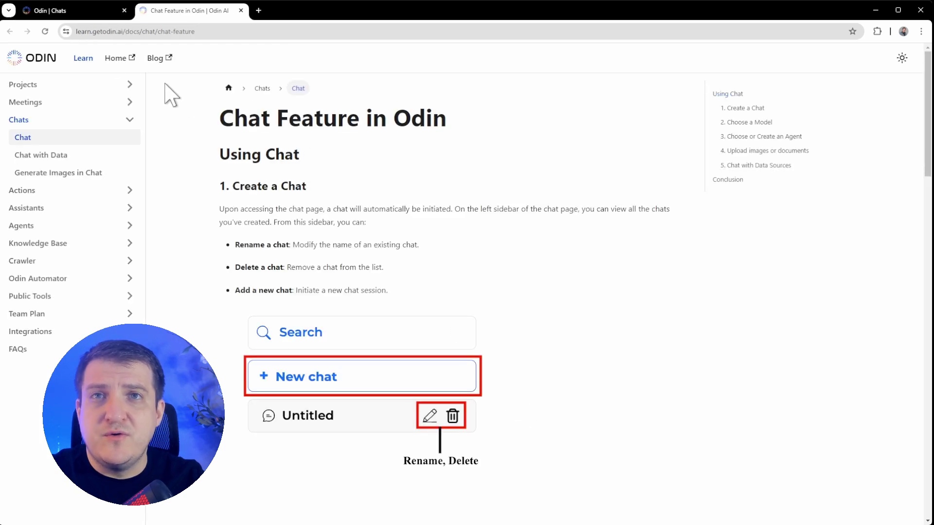
pyautogui.click(241, 10)
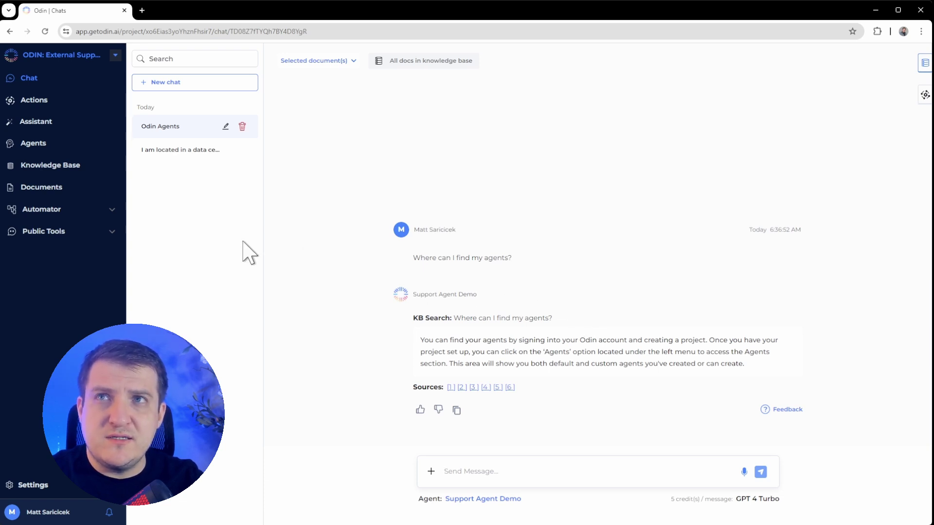
# - Name the public chatbot 'Customer Support Agent' and welcome users with 'Welcome! I can help answer your ODIN AI Questions.'
pyautogui.click(113, 233)
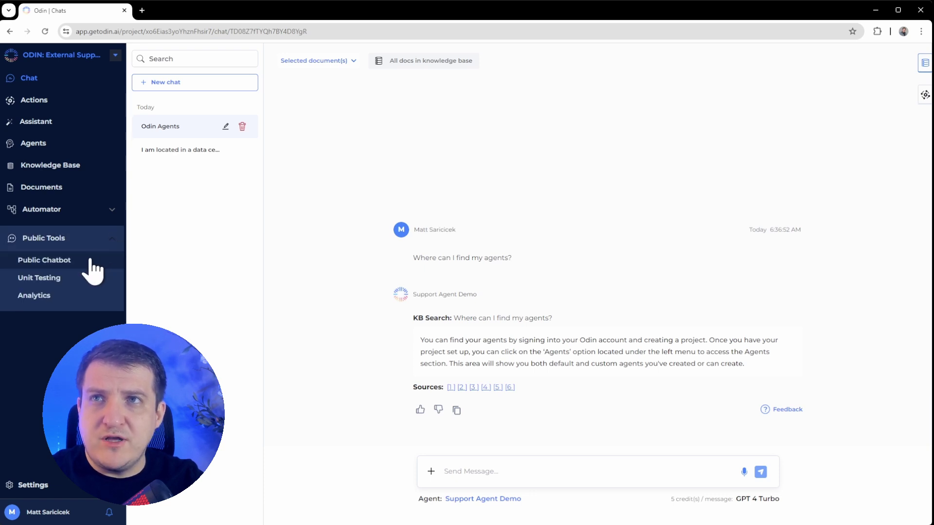
pyautogui.click(44, 260)
pyautogui.click(377, 185)
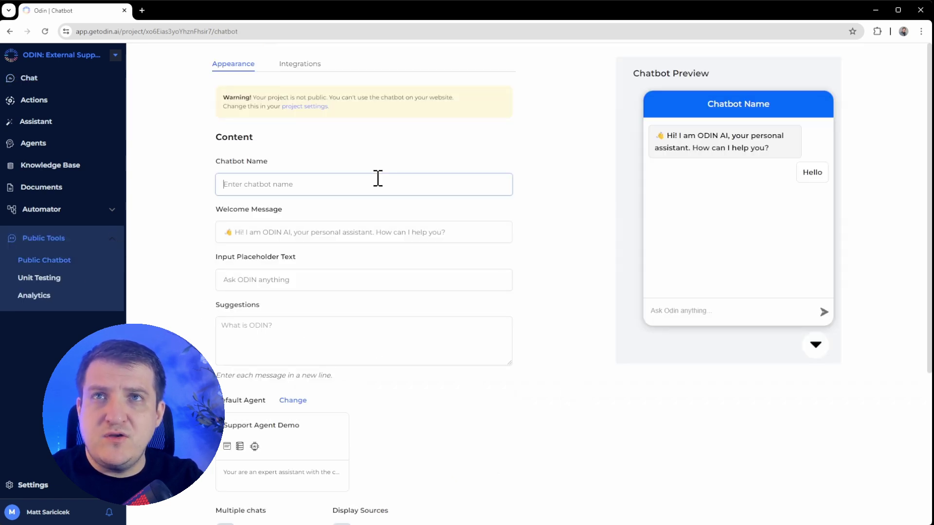
pyautogui.write('c')
pyautogui.press('BackSpace')
pyautogui.write('Cu')
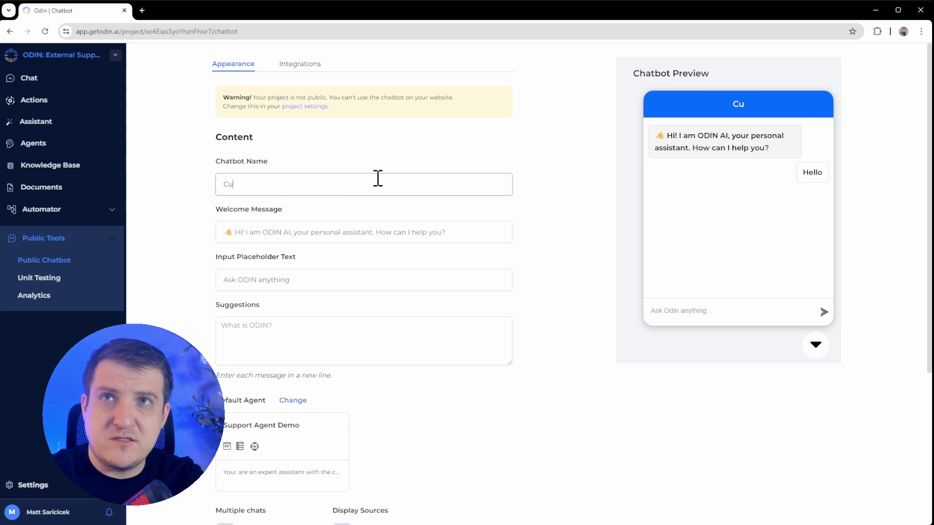
pyautogui.write('stome')
pyautogui.write('r Suppo')
pyautogui.write('ort aga')
pyautogui.press('BackSpace')
pyautogui.press('BackSpace')
pyautogui.press('BackSpace')
pyautogui.press('BackSpace')
pyautogui.write('Agent')
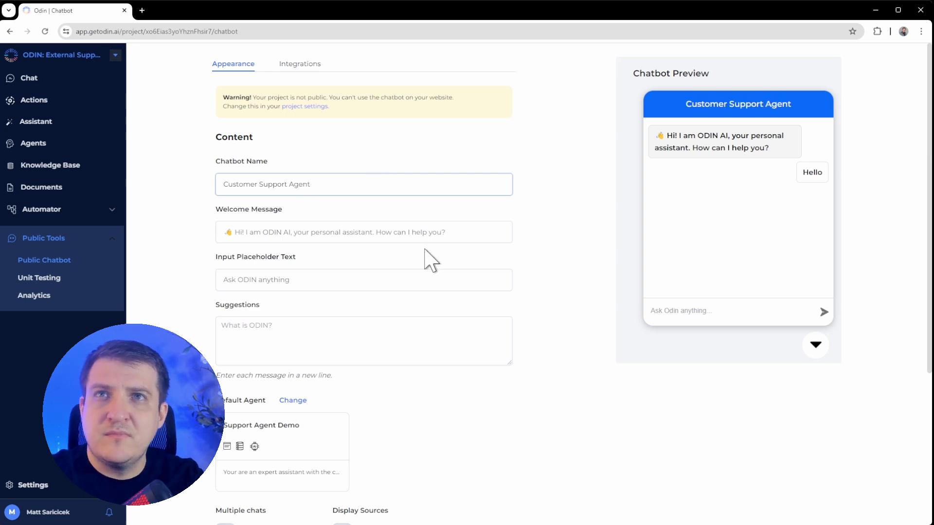
pyautogui.click(509, 240)
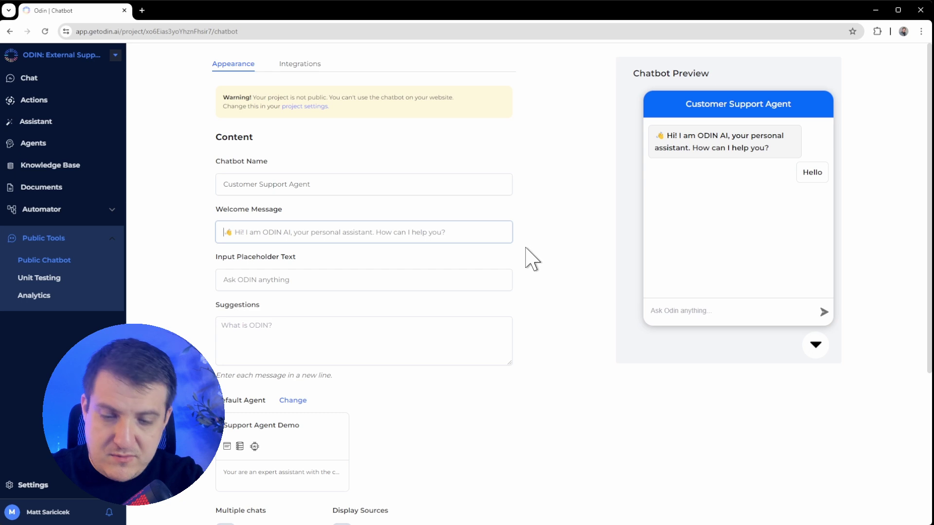
pyautogui.write('Welcome! ')
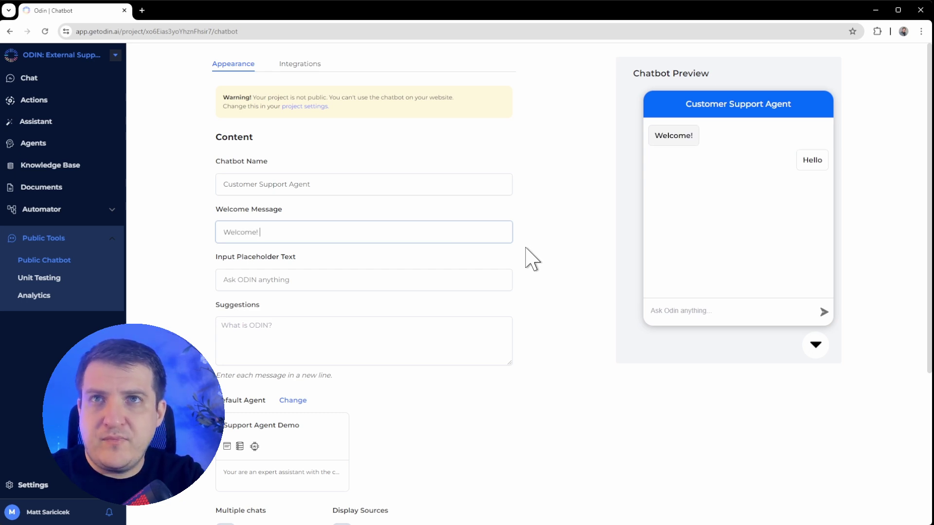
pyautogui.write('I can help answer')
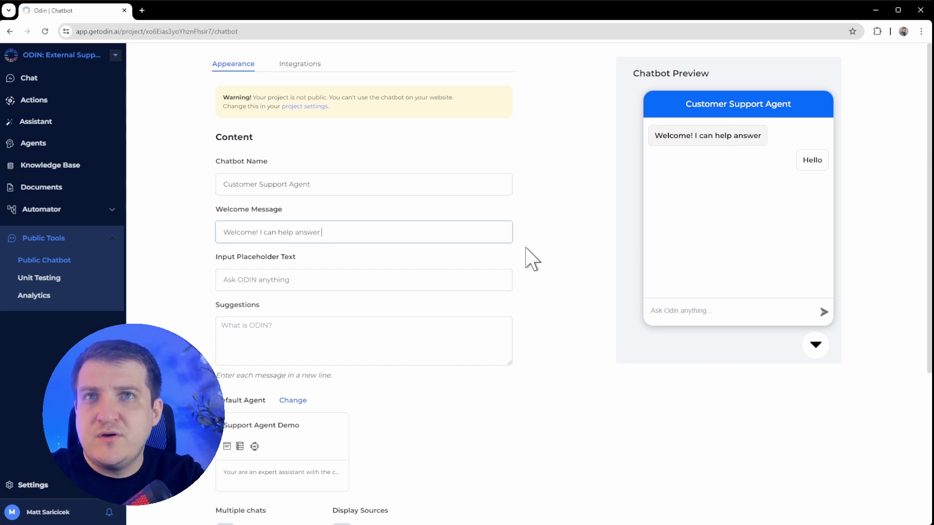
pyautogui.write('OdIN AI')
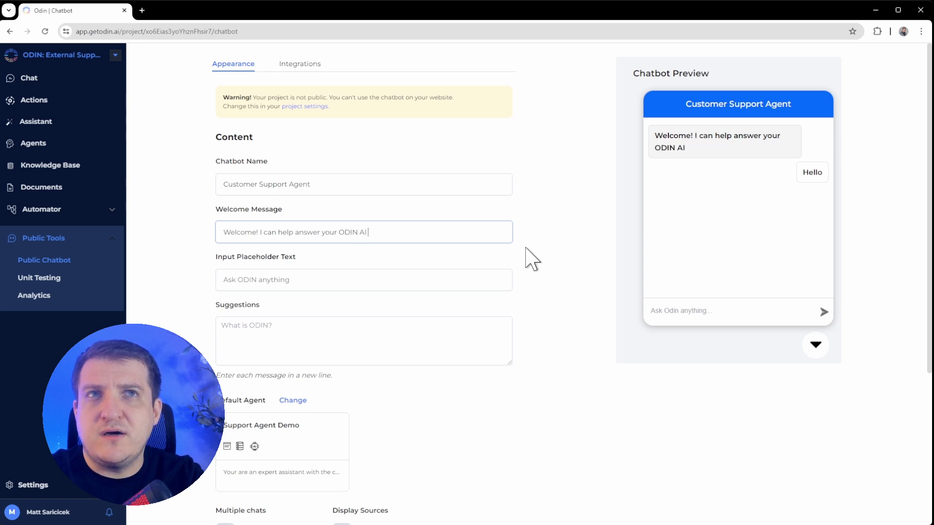
pyautogui.write('.')
pyautogui.click(544, 321)
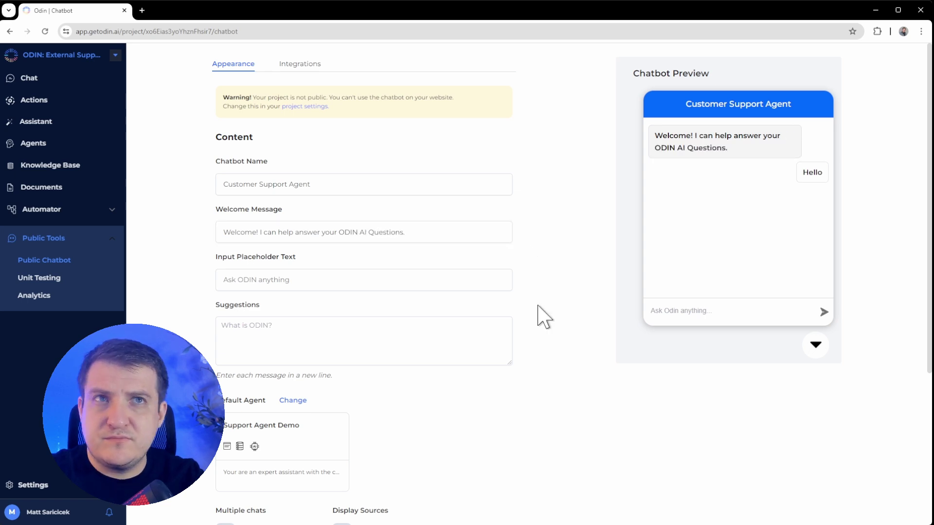
# - Clear the test placeholder text and begin listing suggested questions about finding agents and actions
pyautogui.click(403, 279)
pyautogui.write('asdasda')
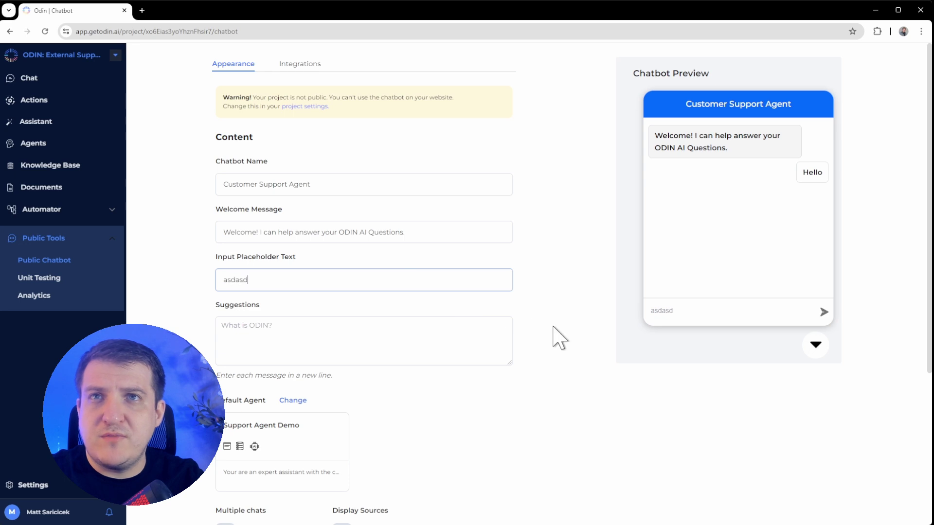
pyautogui.press('BackSpace')
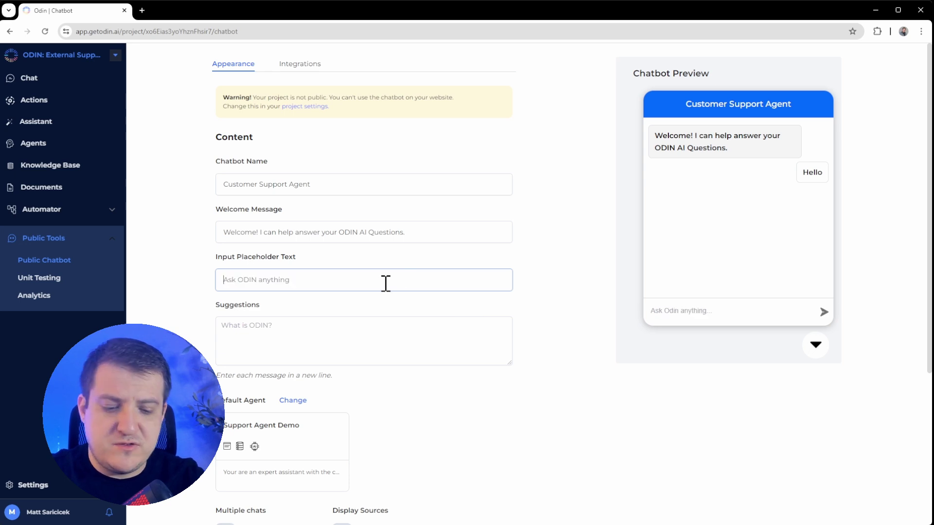
pyautogui.click(557, 329)
pyautogui.click(422, 334)
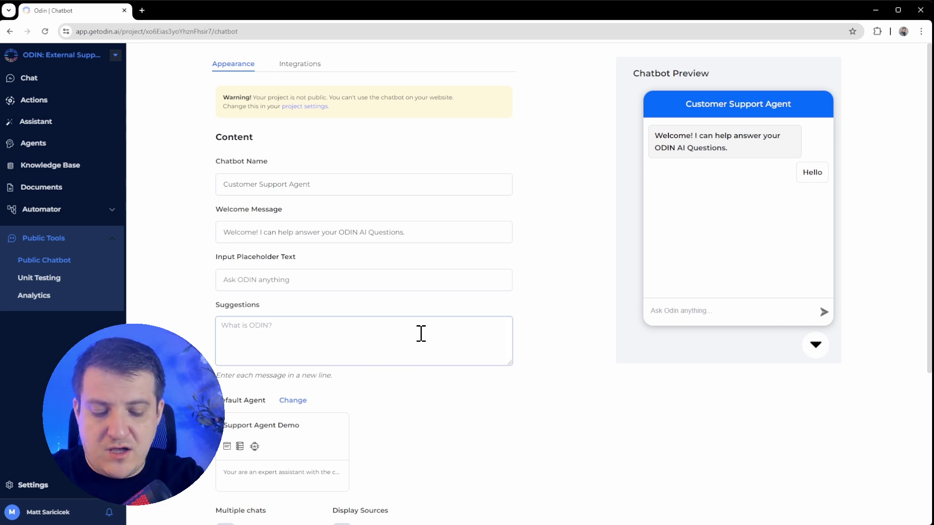
pyautogui.write('W')
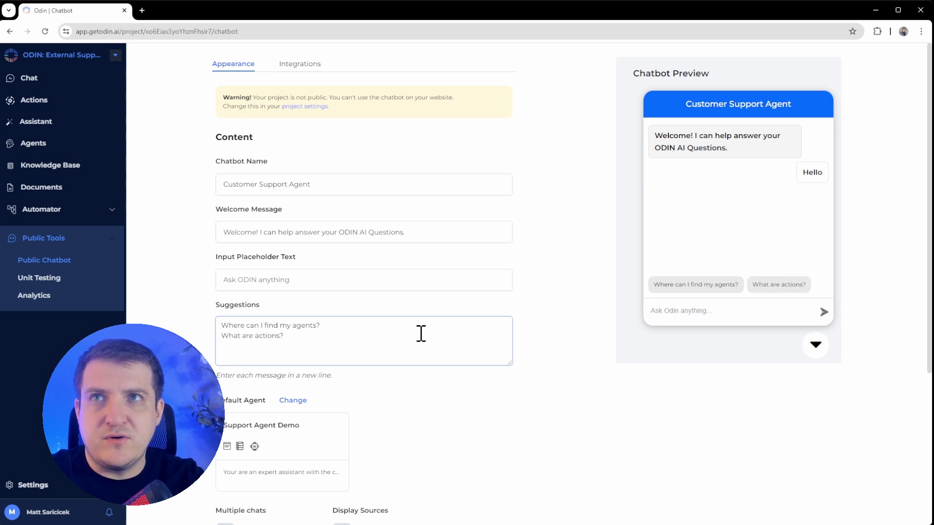
pyautogui.write('How')
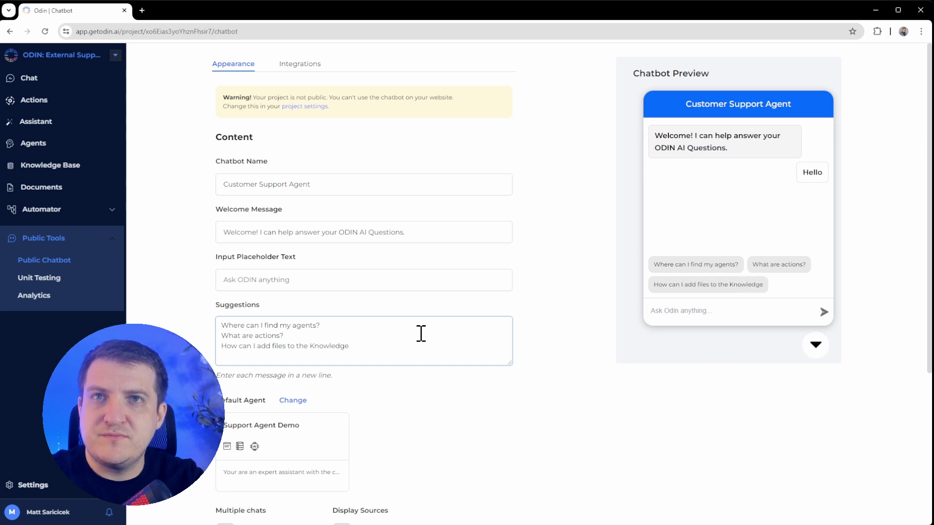
# - Finish the third suggestion on adding files to the Knowledgebase, leaving Display Sources off
pyautogui.click(707, 295)
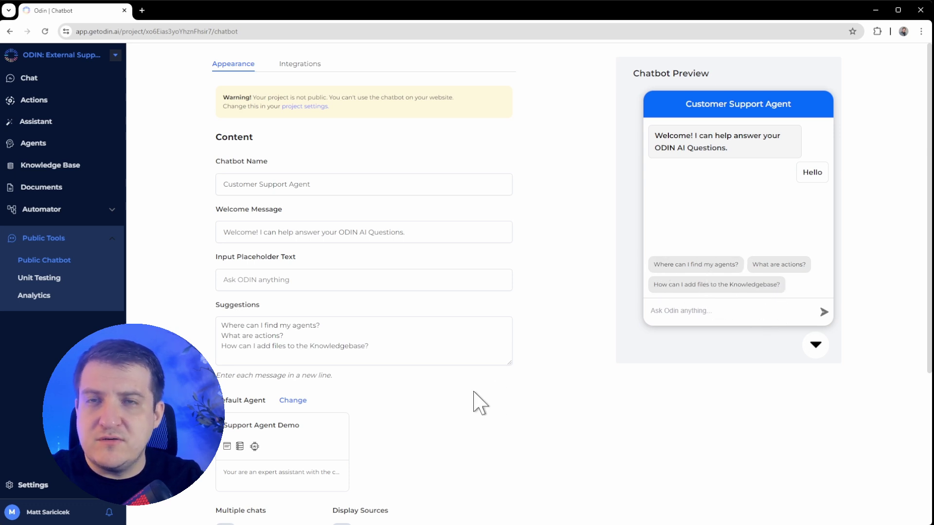
pyautogui.scroll(-1, 314, 430)
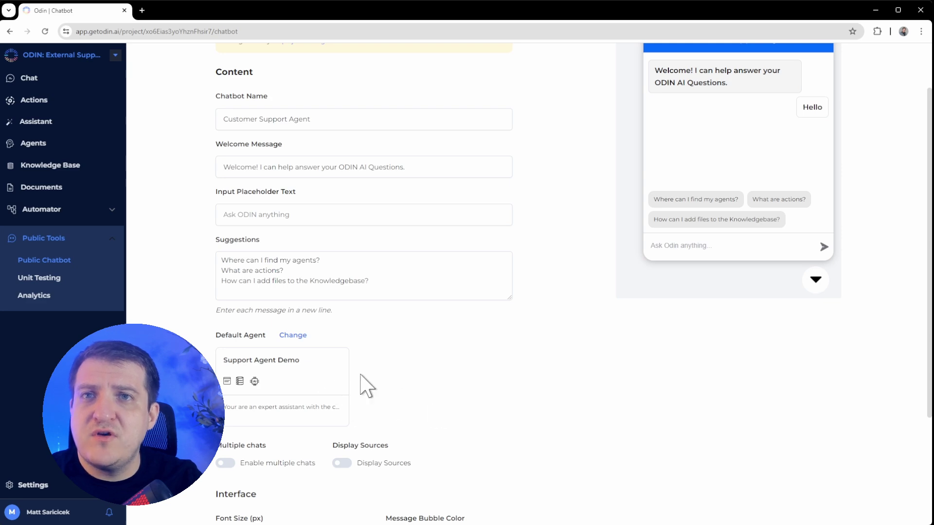
pyautogui.scroll(-1, 436, 406)
pyautogui.scroll(1, 343, 438)
pyautogui.click(341, 463)
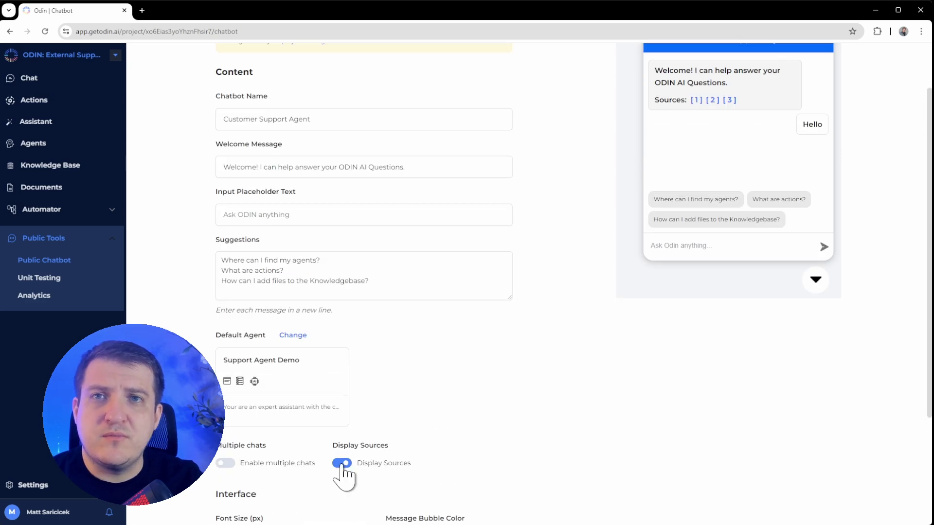
pyautogui.click(342, 463)
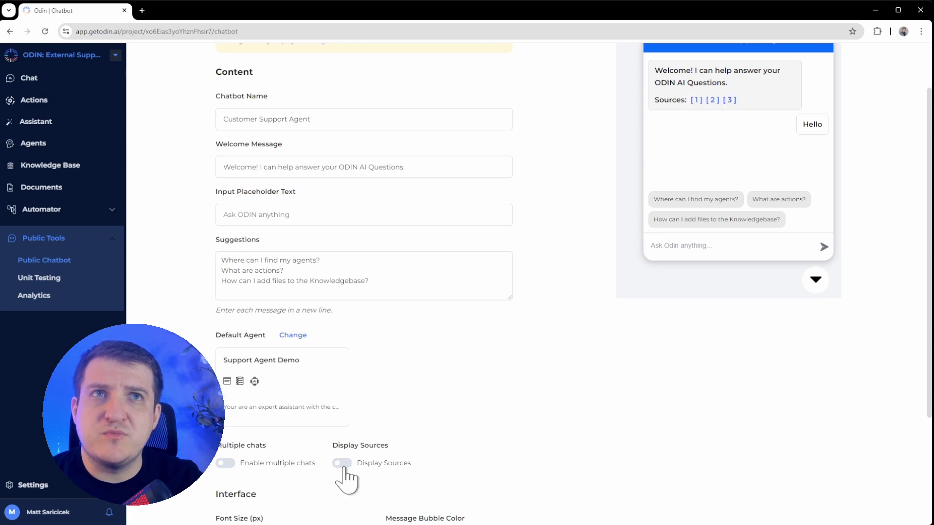
pyautogui.click(342, 463)
pyautogui.scroll(-2, 467, 438)
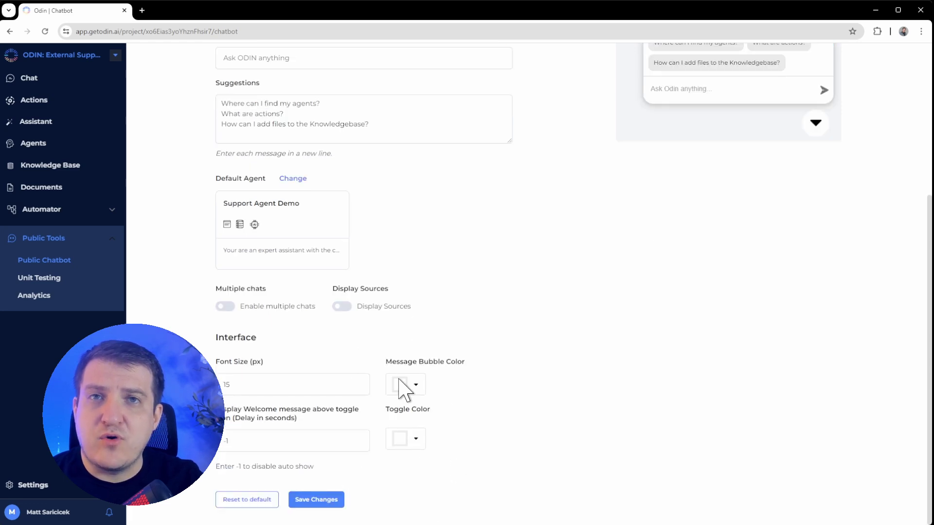
pyautogui.scroll(1, 481, 450)
pyautogui.scroll(3, 482, 451)
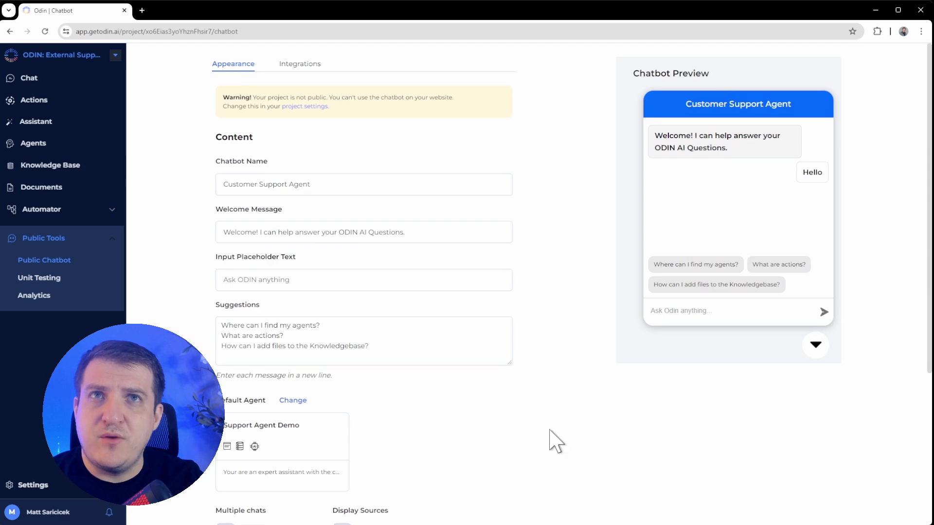
# - Review the chatbot's Integrations embed code, then return to the Odin Agents conversation
pyautogui.click(300, 63)
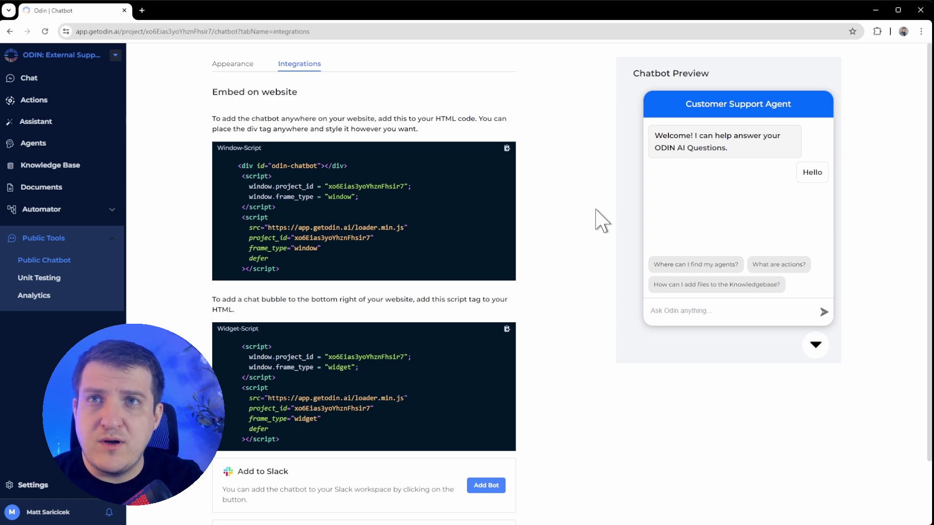
pyautogui.scroll(-2, 598, 219)
pyautogui.scroll(-2, 599, 218)
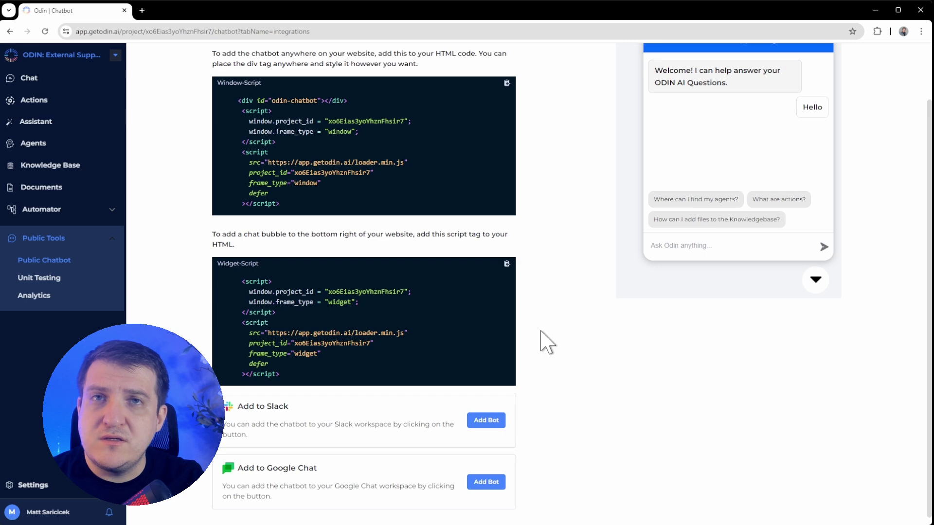
pyautogui.scroll(-1, 547, 341)
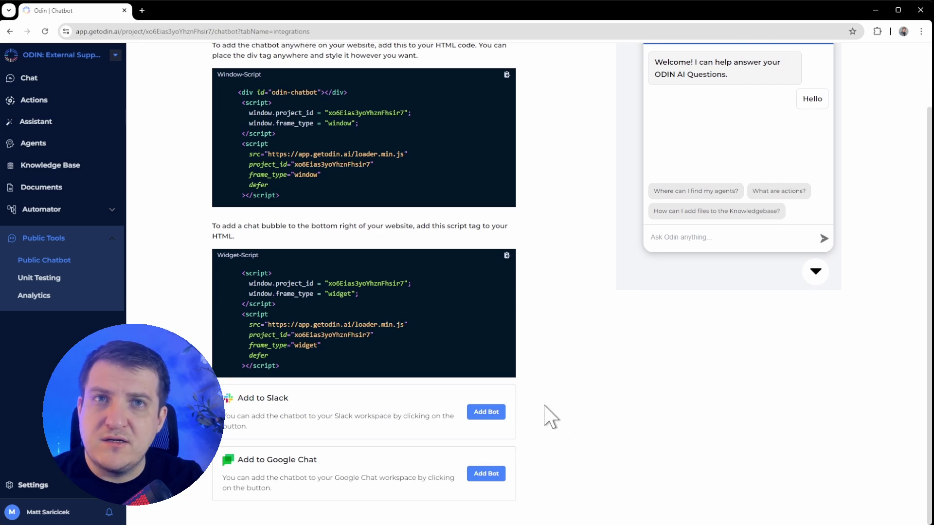
pyautogui.scroll(3, 550, 416)
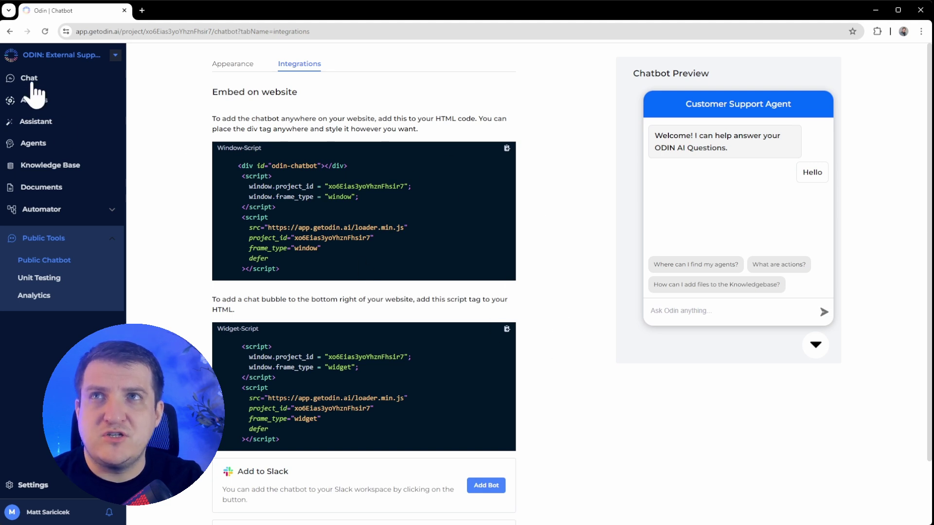
pyautogui.click(29, 78)
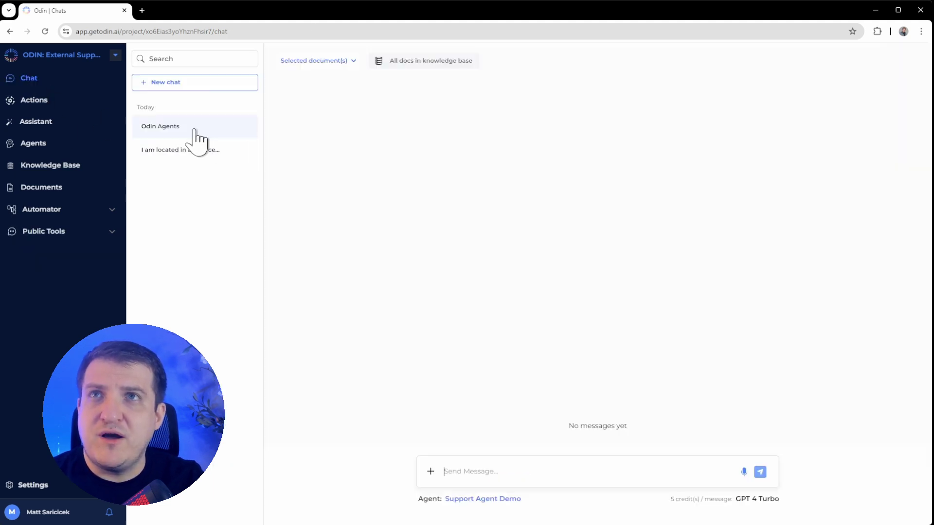
pyautogui.click(160, 126)
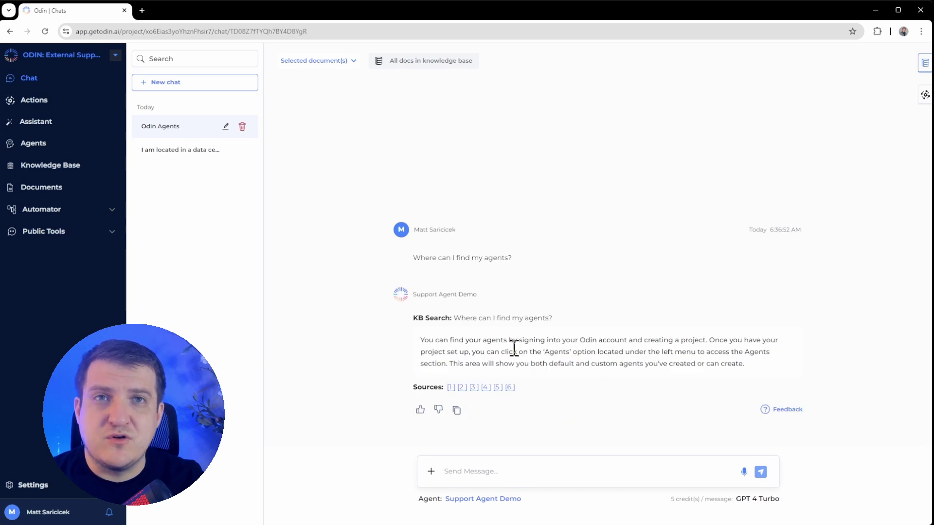